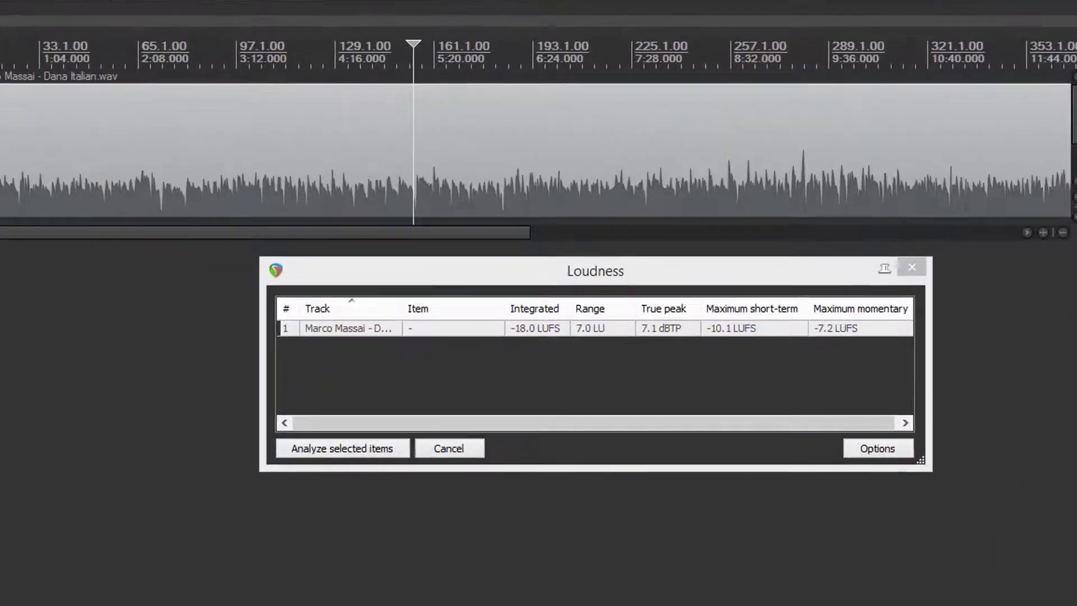
Review the master track's Audio Statistics and the loudness normalization settings for the analyzed track, leaving the normalization unapplied.
{"action": "left_click", "coordinate": [1009, 107]}
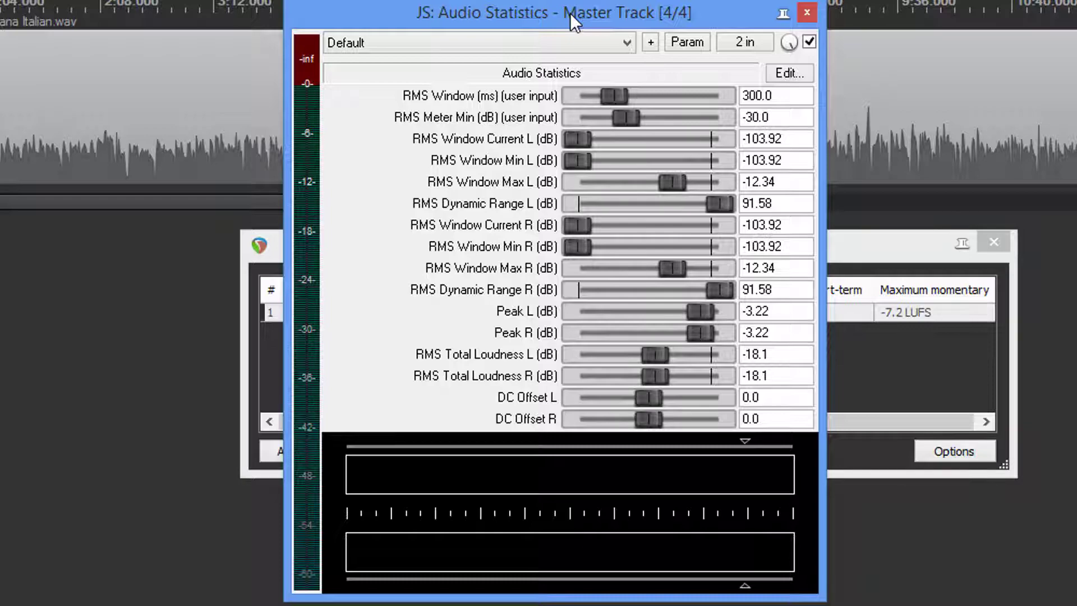
{"action": "left_click", "coordinate": [807, 14]}
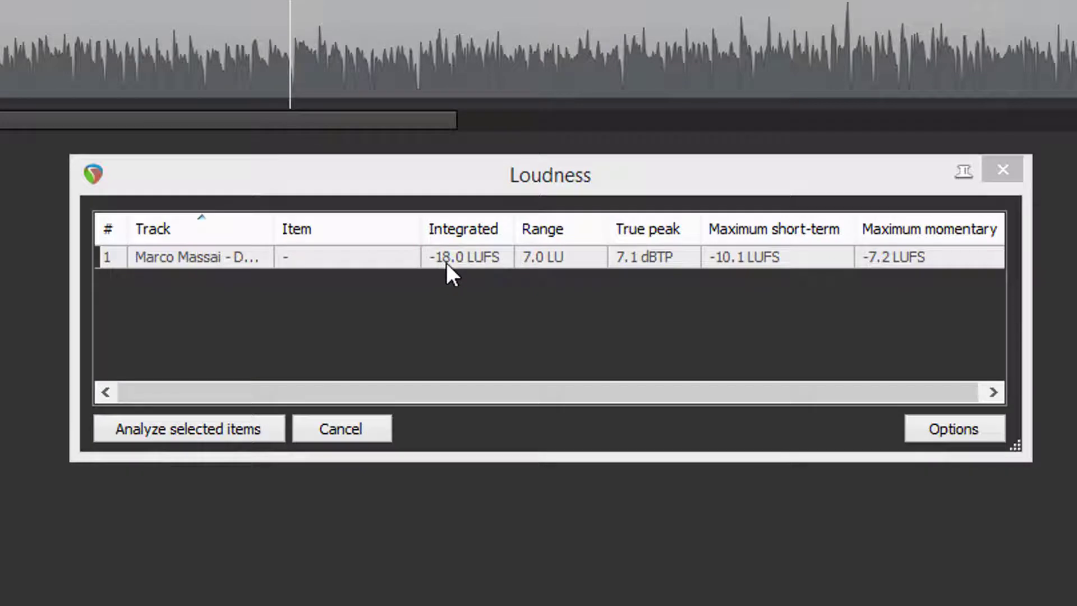
{"action": "right_click", "coordinate": [179, 255]}
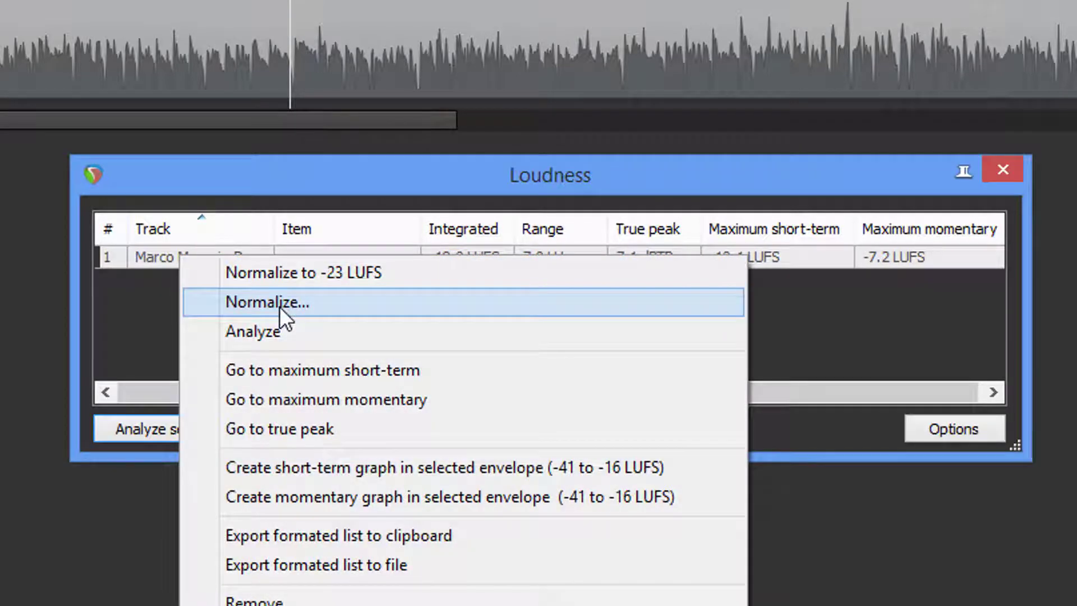
{"action": "left_click", "coordinate": [279, 307]}
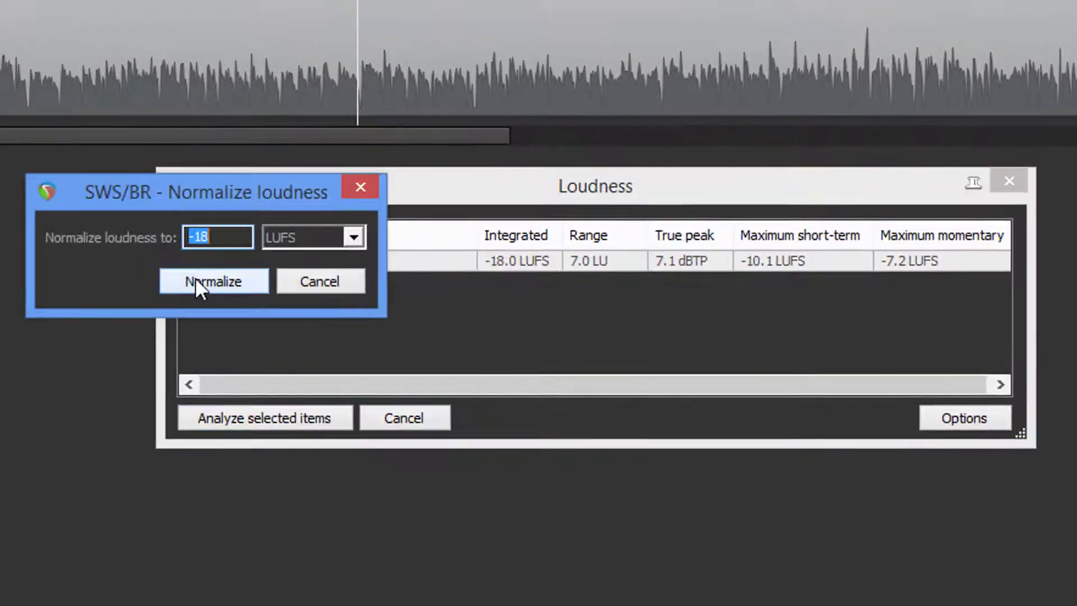
{"action": "left_click", "coordinate": [360, 187]}
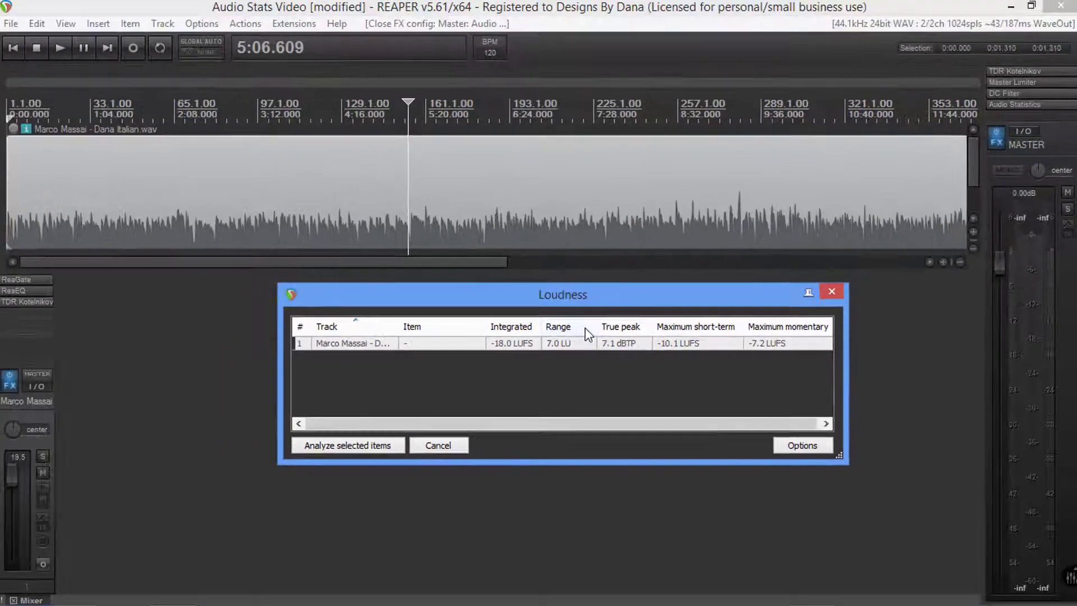
Inspect the voiceover track's ReaEQ settings, including the high-pass band and bands 2 and 4, with the Loudness window closed.
{"action": "left_click", "coordinate": [27, 293]}
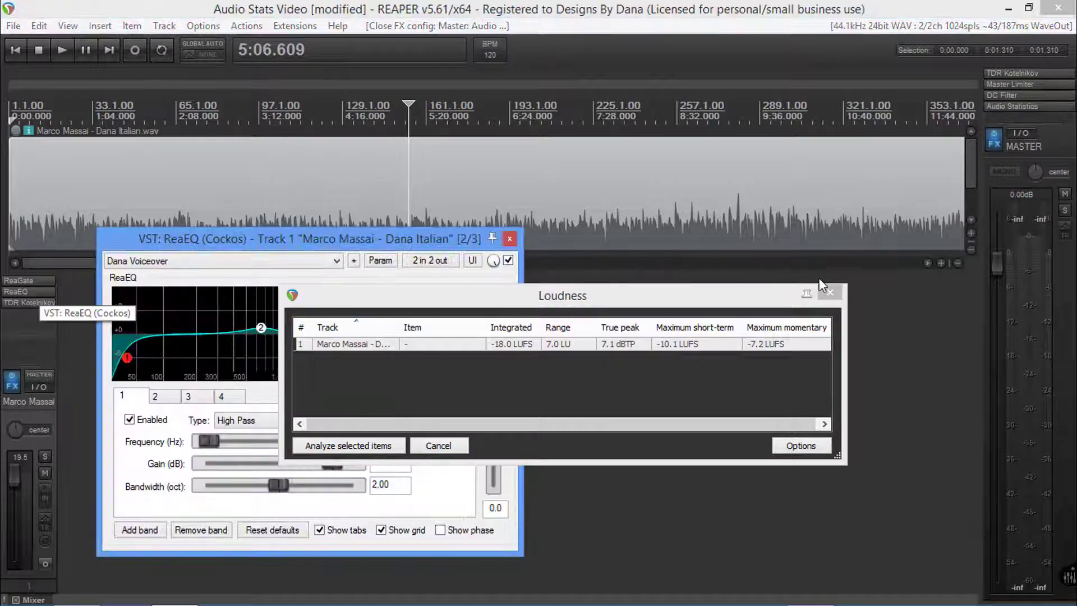
{"action": "left_click", "coordinate": [830, 293]}
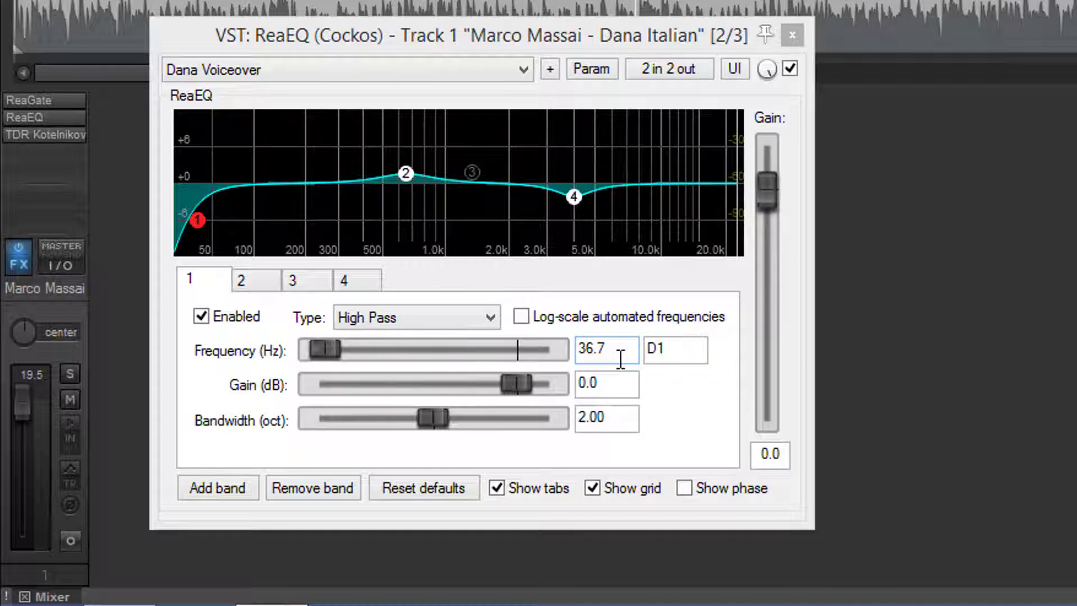
{"action": "mouse_move", "coordinate": [405, 178]}
{"action": "mouse_move", "coordinate": [573, 202]}
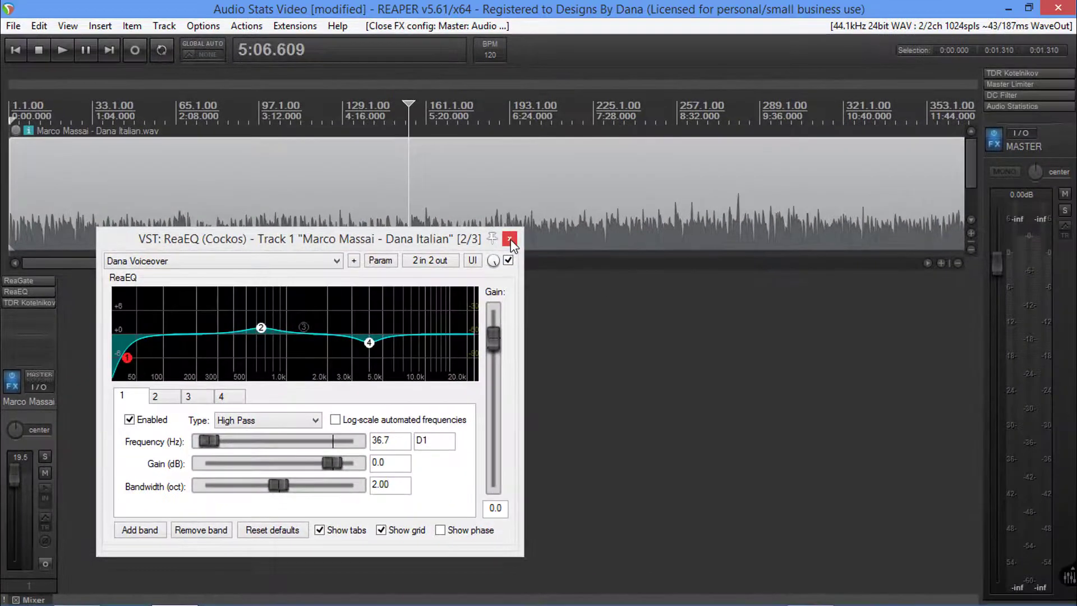
{"action": "left_click", "coordinate": [509, 240]}
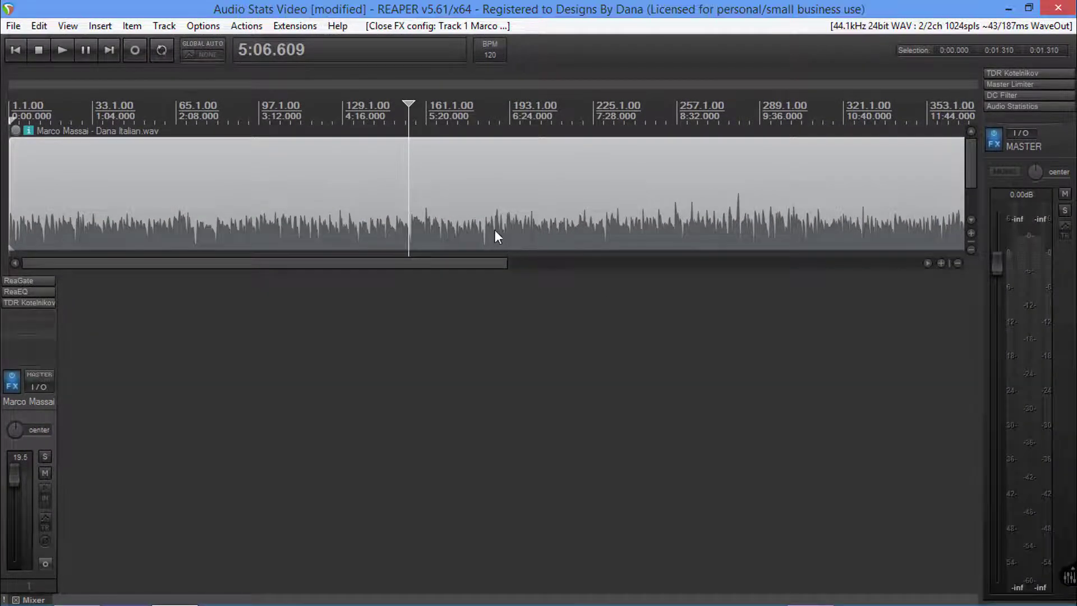
Inspect the settings of the master track's TDR Kotelnikov, Master Limiter and DC Filter effects, closing each after viewing.
{"action": "left_click", "coordinate": [1021, 71]}
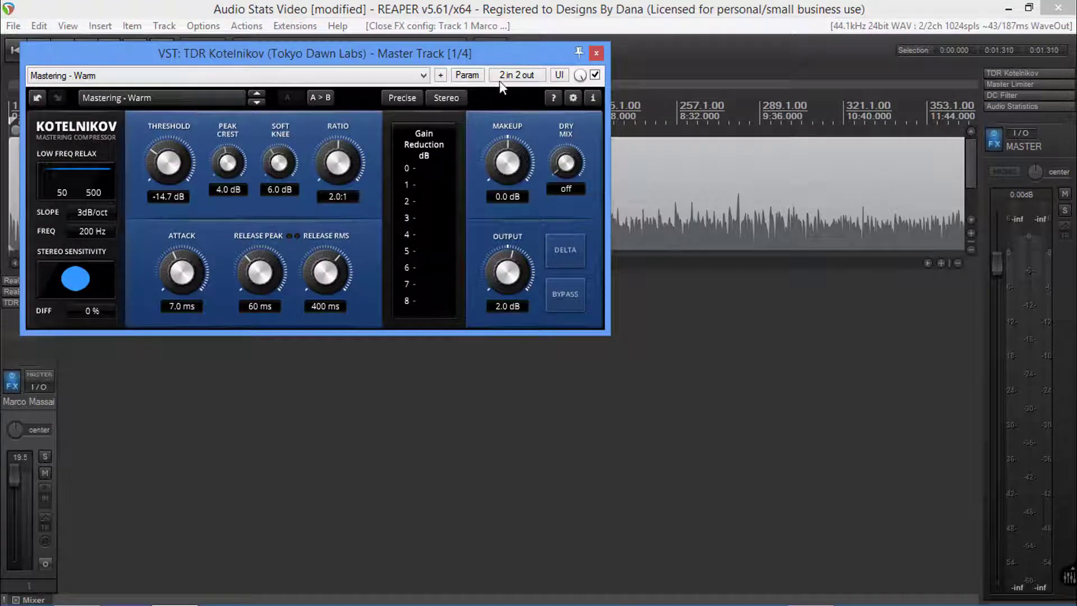
{"action": "left_click", "coordinate": [599, 53]}
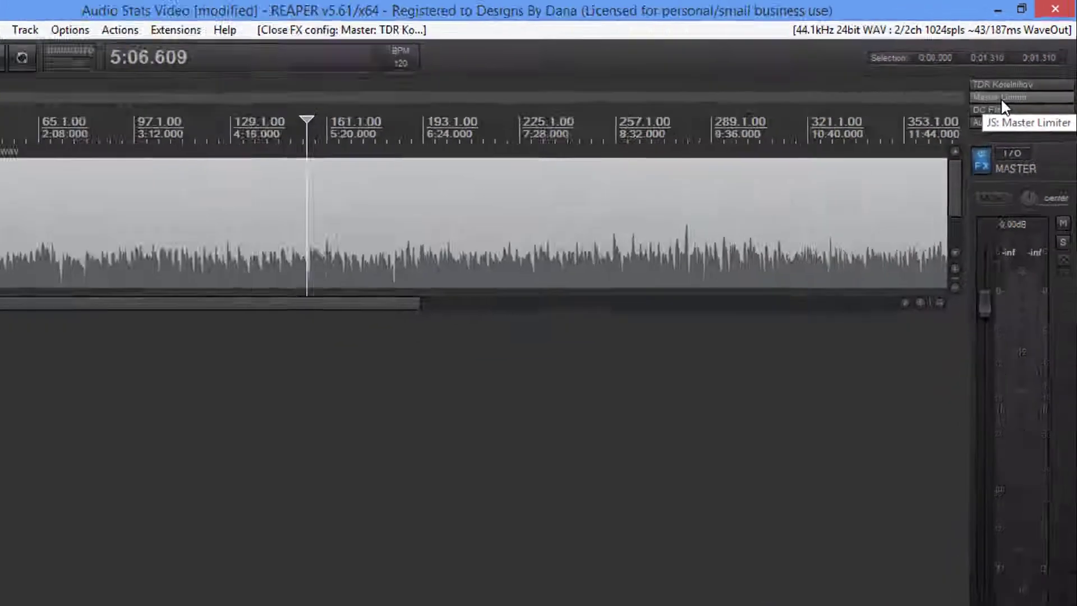
{"action": "left_click", "coordinate": [825, 316]}
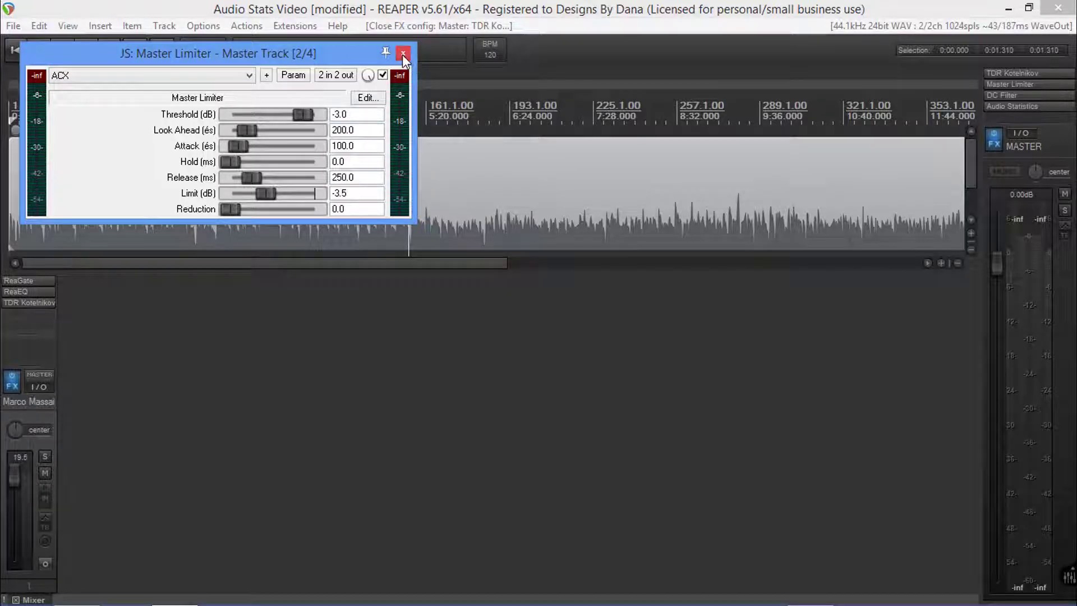
{"action": "left_click", "coordinate": [403, 54]}
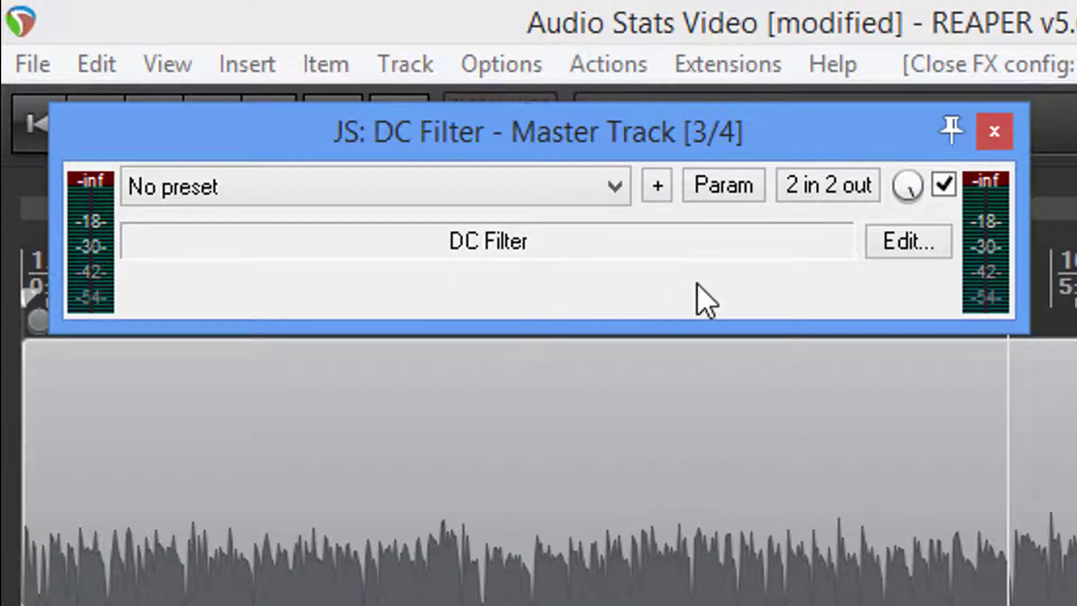
{"action": "left_click", "coordinate": [995, 131]}
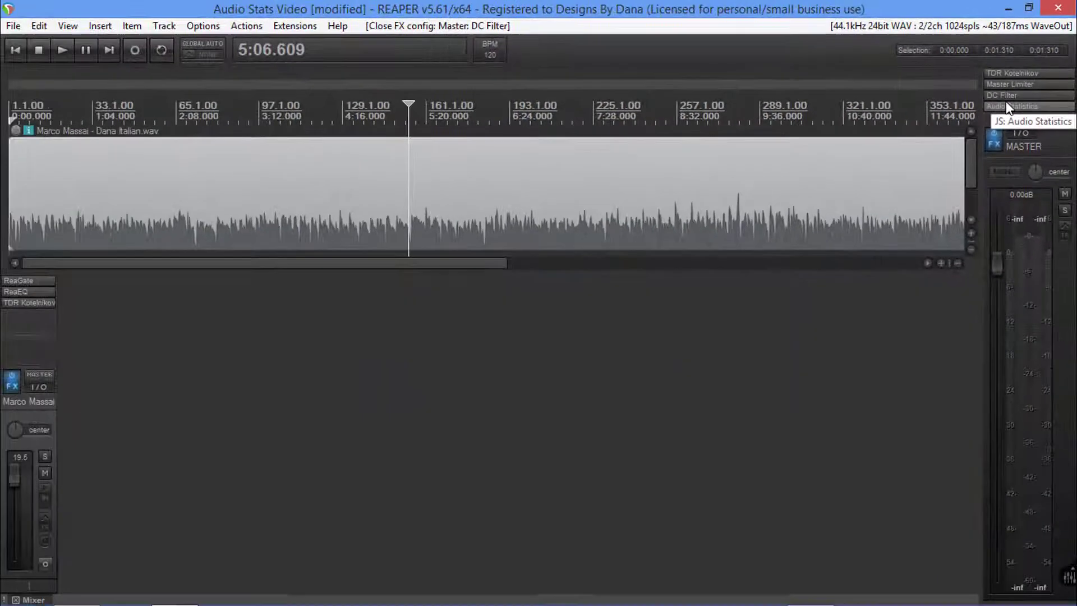
Play the project with the master track's Audio Statistics open to measure its peak and RMS loudness.
{"action": "left_click", "coordinate": [1006, 105]}
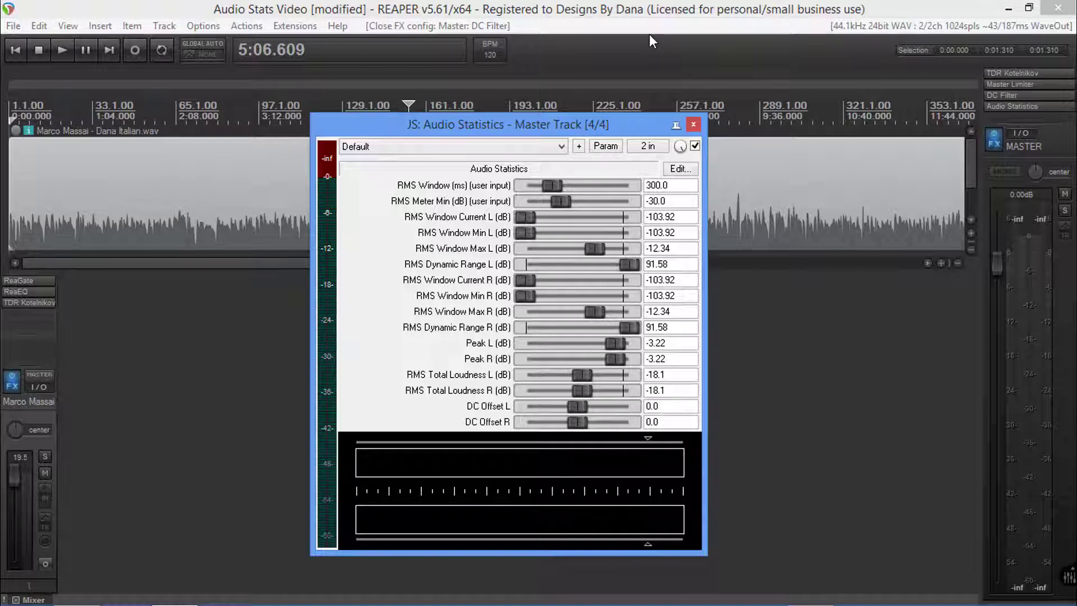
{"action": "key", "text": "space"}
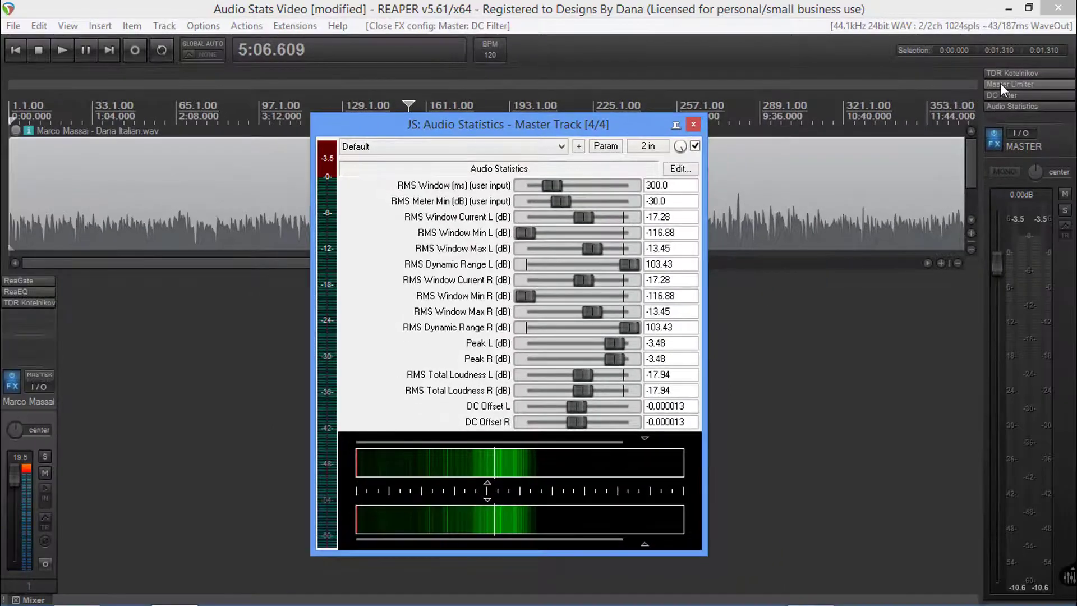
Reset the output gain of the master track's TDR Kotelnikov to 0.0 dB and reopen the master's Audio Statistics.
{"action": "left_click", "coordinate": [1001, 74]}
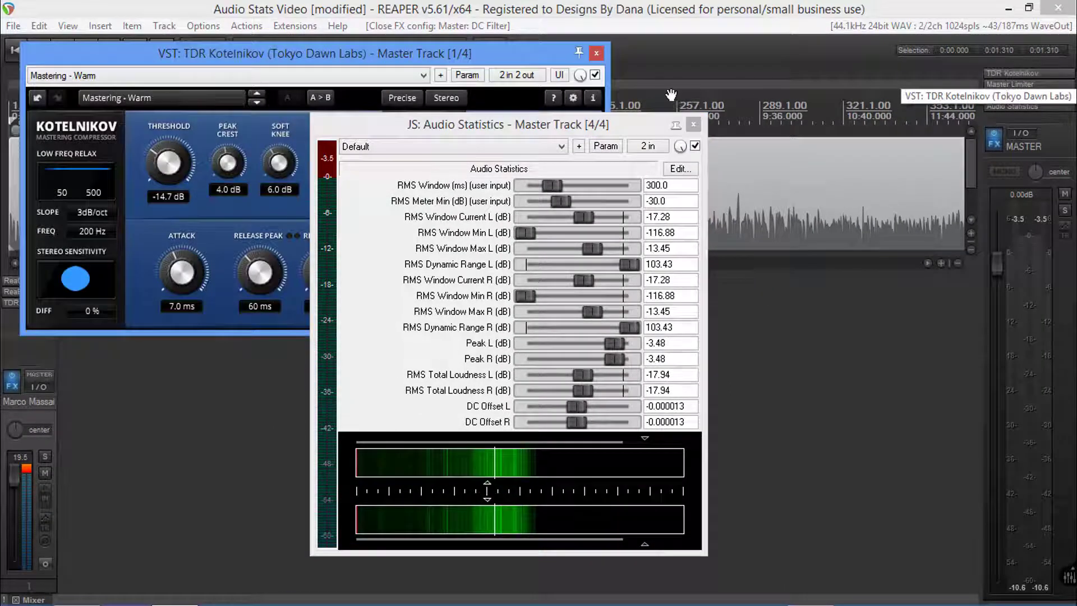
{"action": "left_click", "coordinate": [693, 125]}
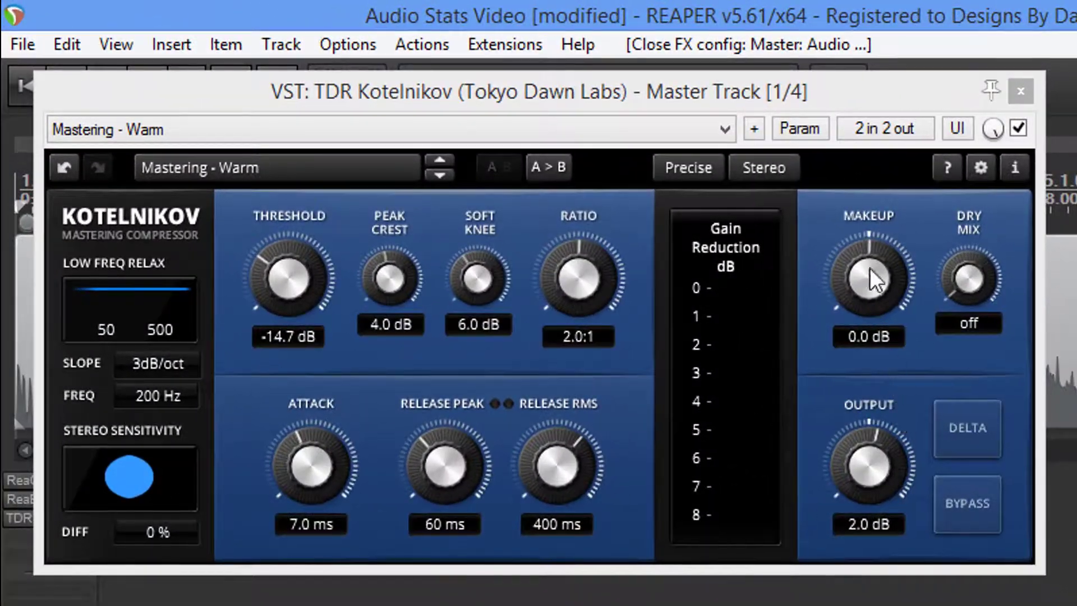
{"action": "left_click_drag", "start_coordinate": [869, 474], "coordinate": [875, 476]}
{"action": "double_click", "coordinate": [876, 474]}
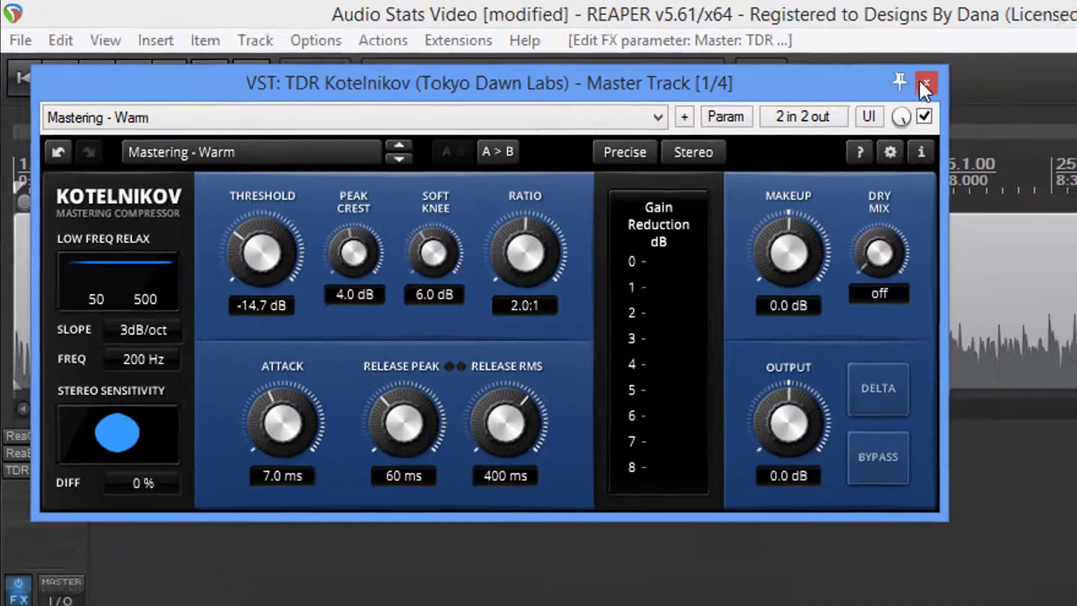
{"action": "left_click", "coordinate": [1021, 92]}
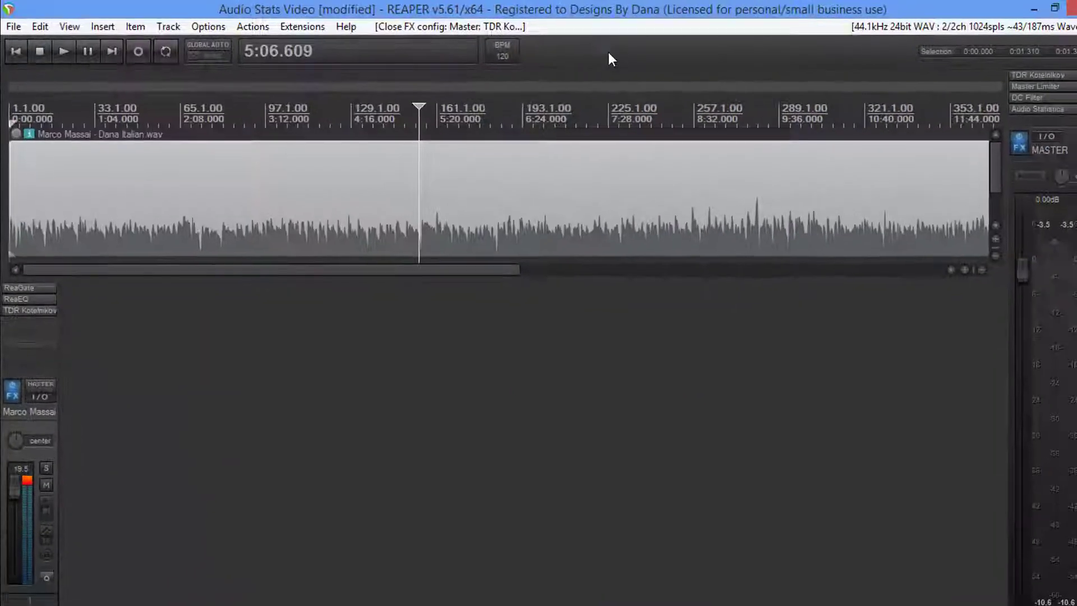
{"action": "left_click", "coordinate": [1013, 107]}
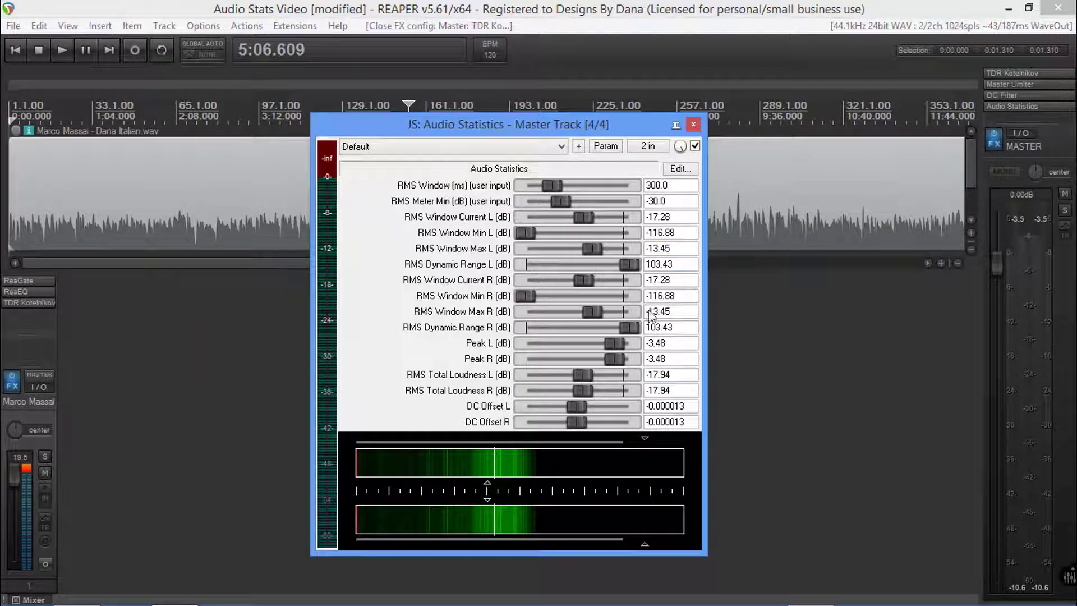
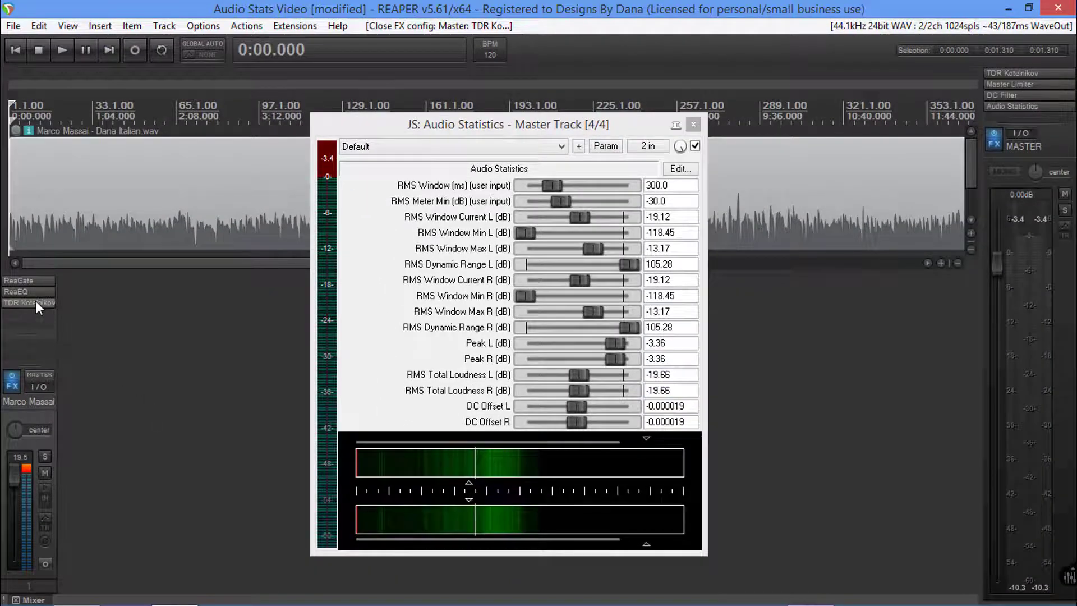
Reset the makeup gain of the voiceover track's TDR Kotelnikov to 0.0 dB and measure playback again in Audio Statistics.
{"action": "left_click", "coordinate": [35, 301]}
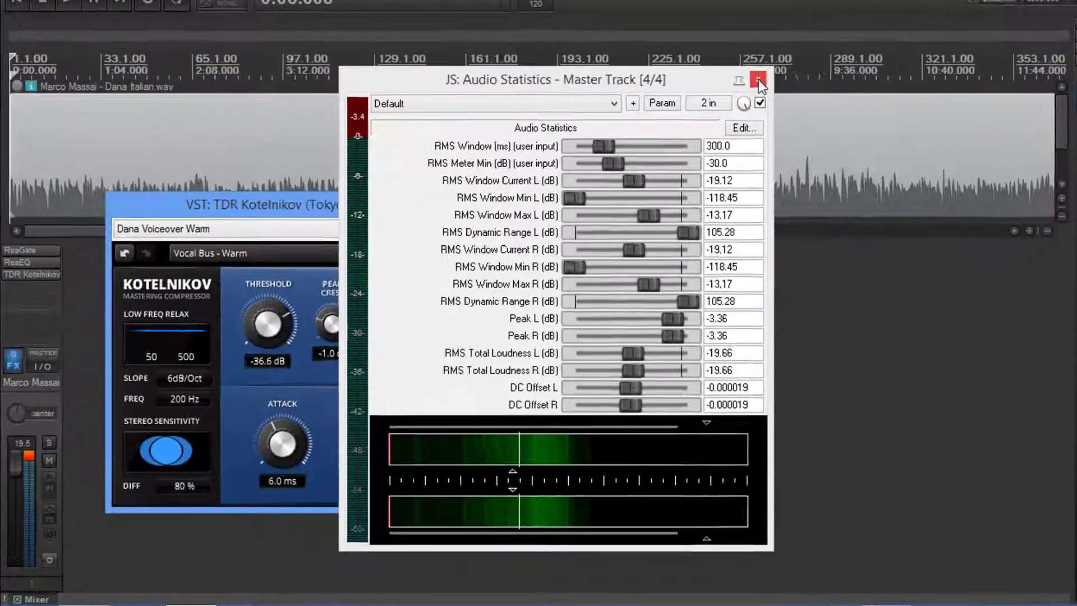
{"action": "left_click", "coordinate": [694, 124]}
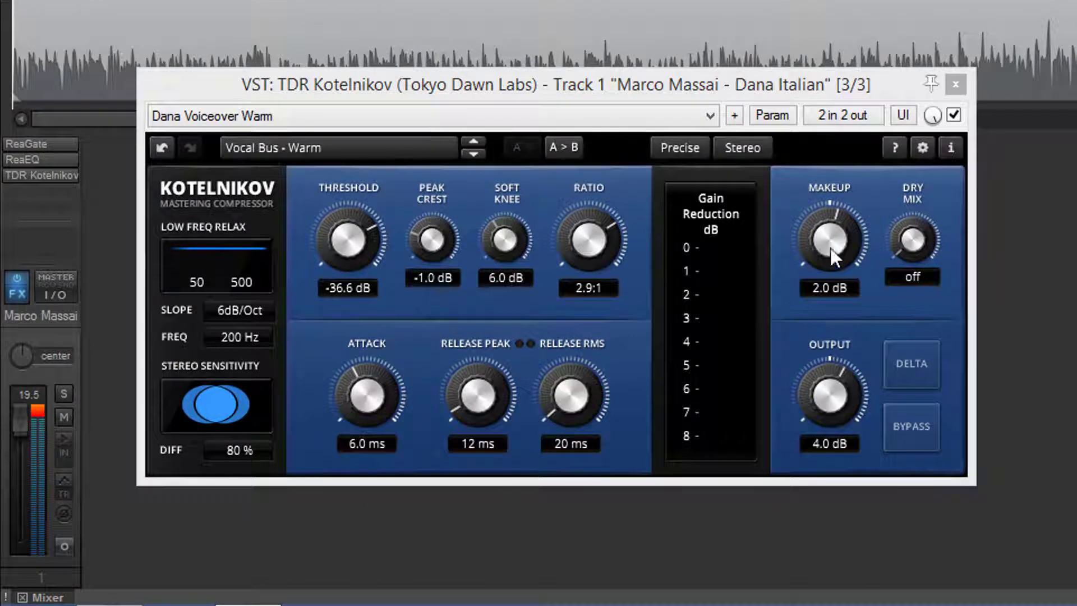
{"action": "left_click", "coordinate": [828, 239]}
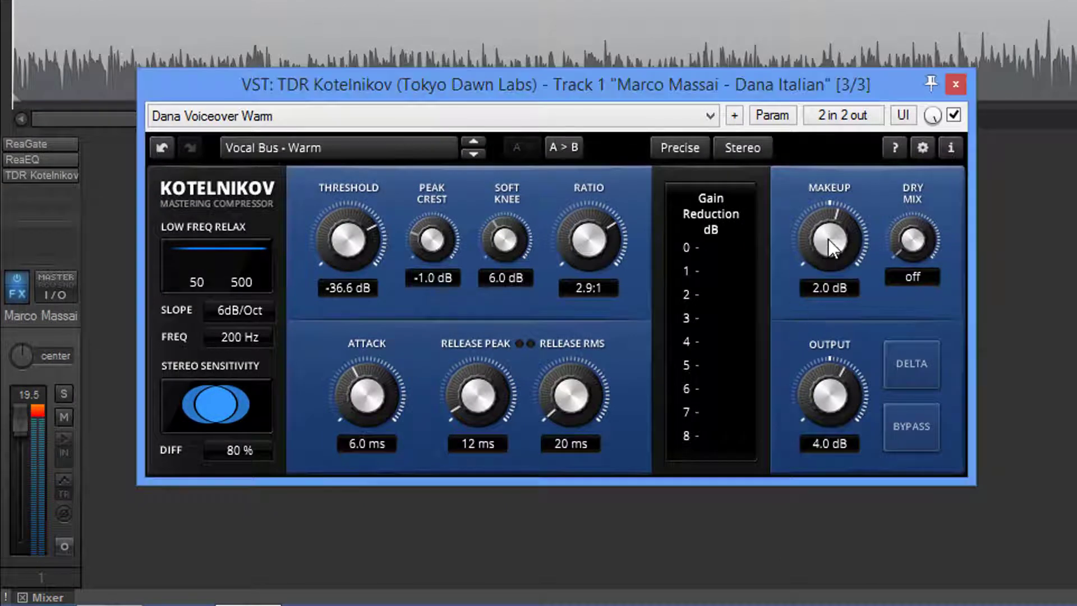
{"action": "double_click", "coordinate": [828, 239]}
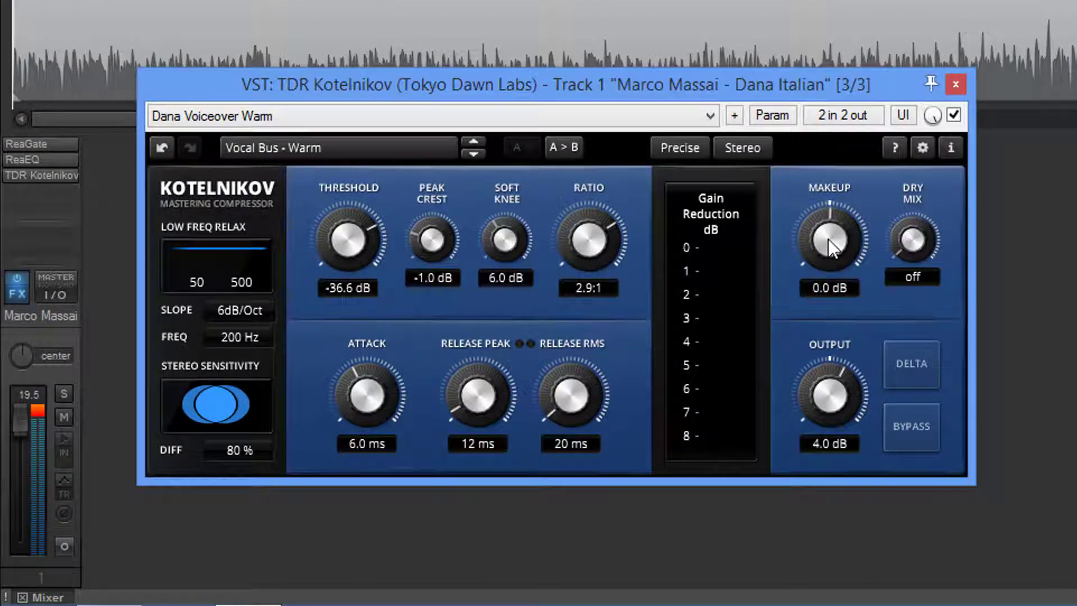
{"action": "left_click", "coordinate": [954, 85]}
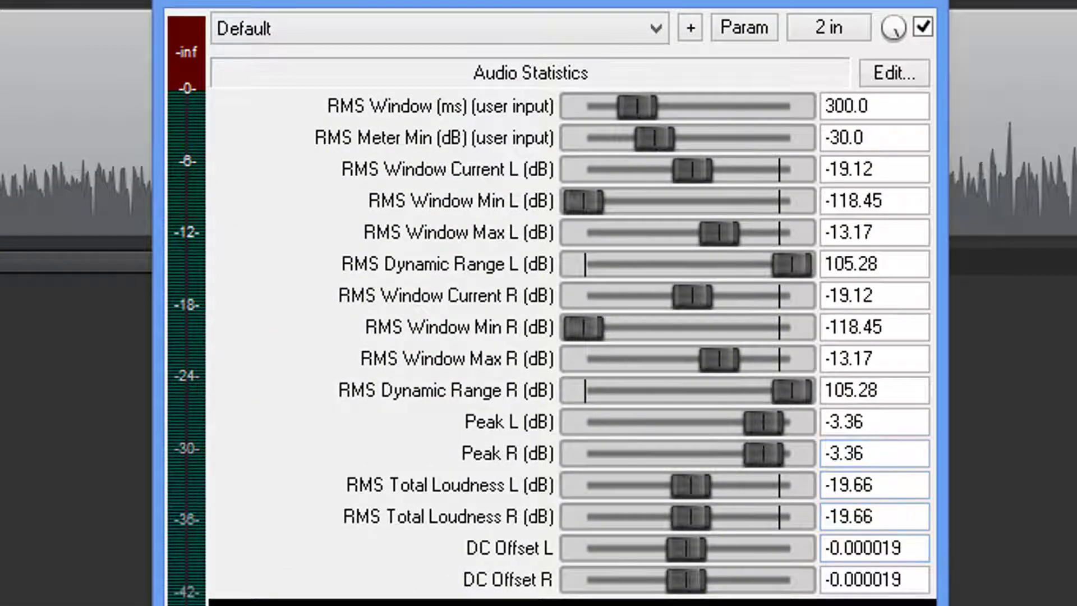
{"action": "key", "text": "space"}
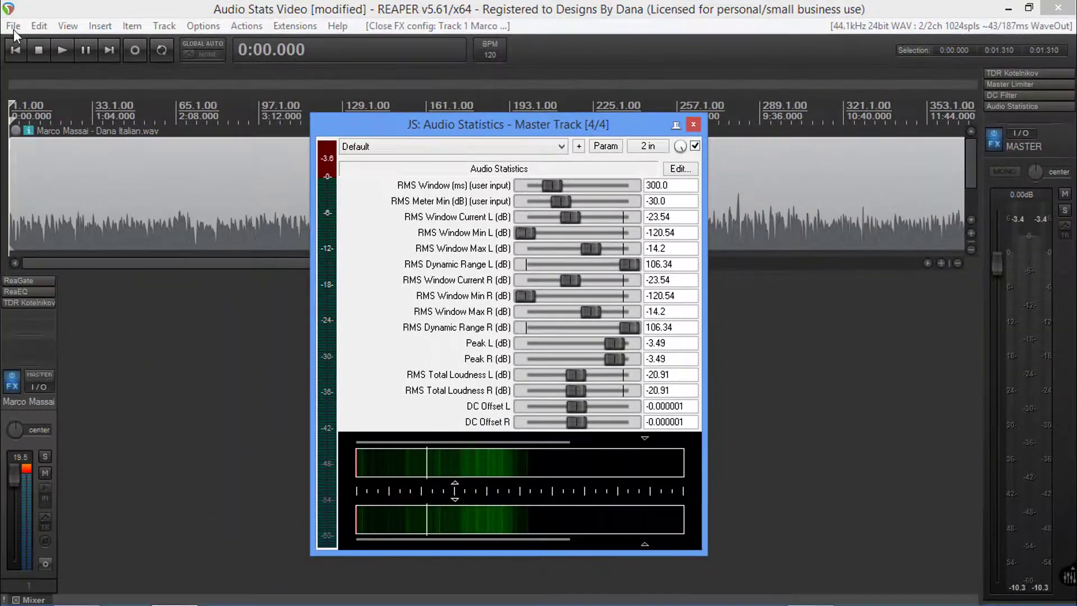
Render the entire project's master mix to MP3, overwriting the existing file, with the master's Audio Statistics open beside the render dialog.
{"action": "left_click", "coordinate": [13, 26]}
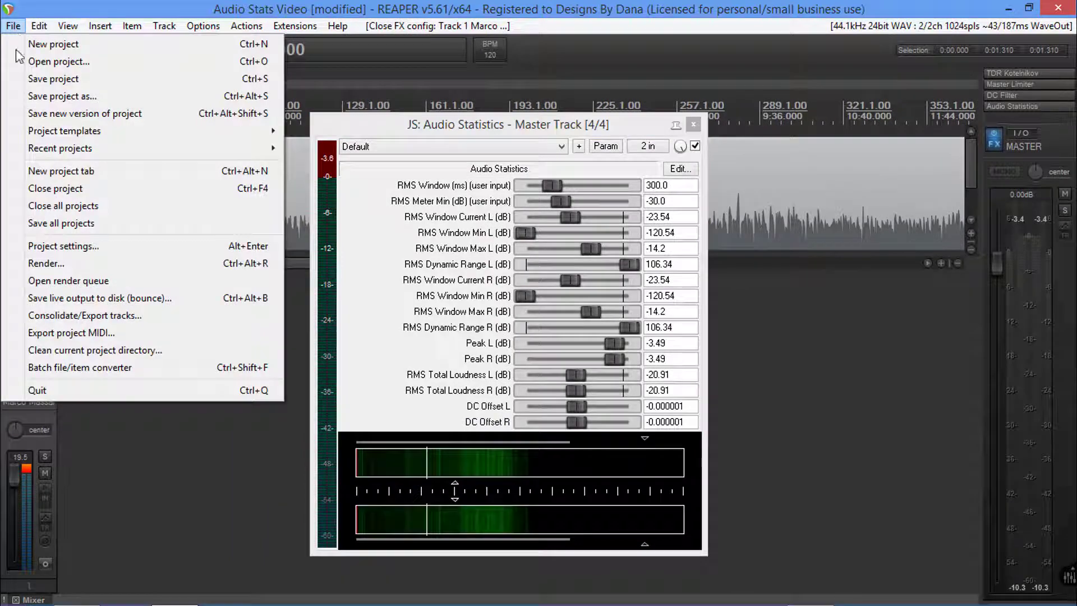
{"action": "left_click", "coordinate": [45, 263]}
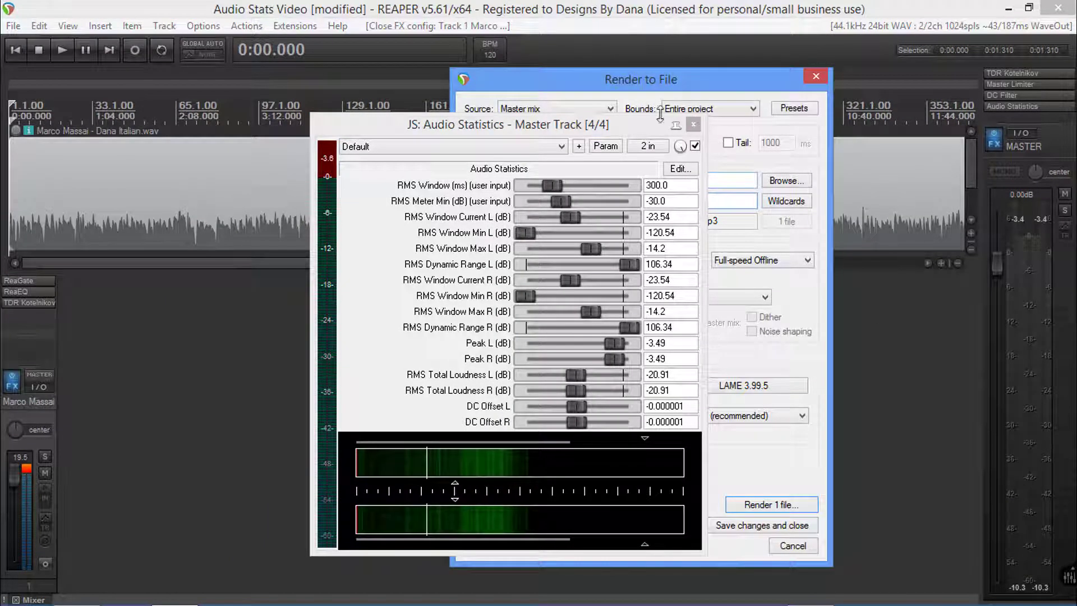
{"action": "left_click", "coordinate": [693, 124]}
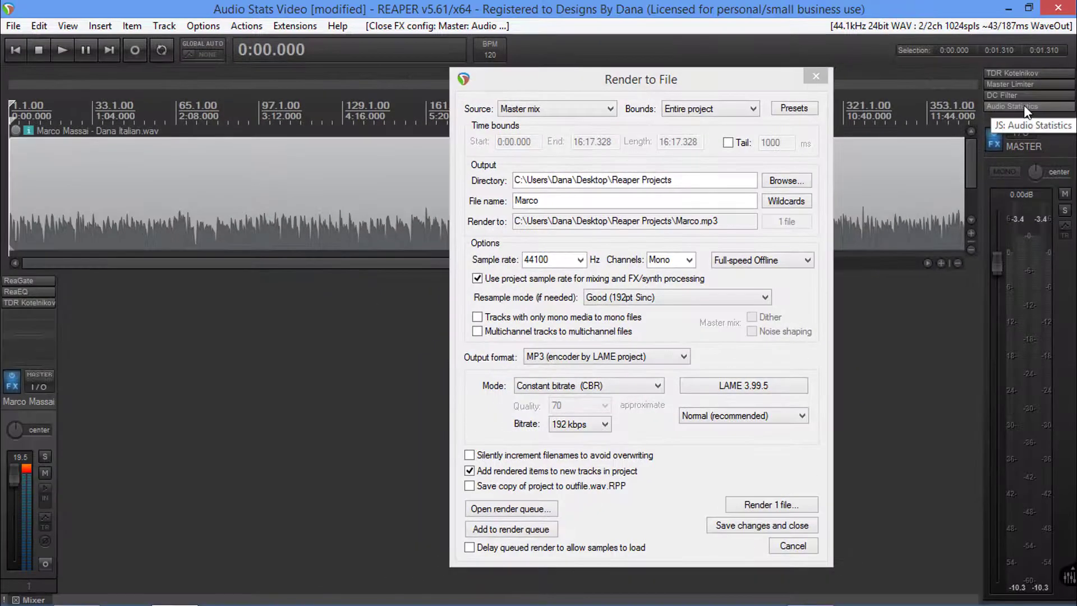
{"action": "left_click", "coordinate": [1024, 106]}
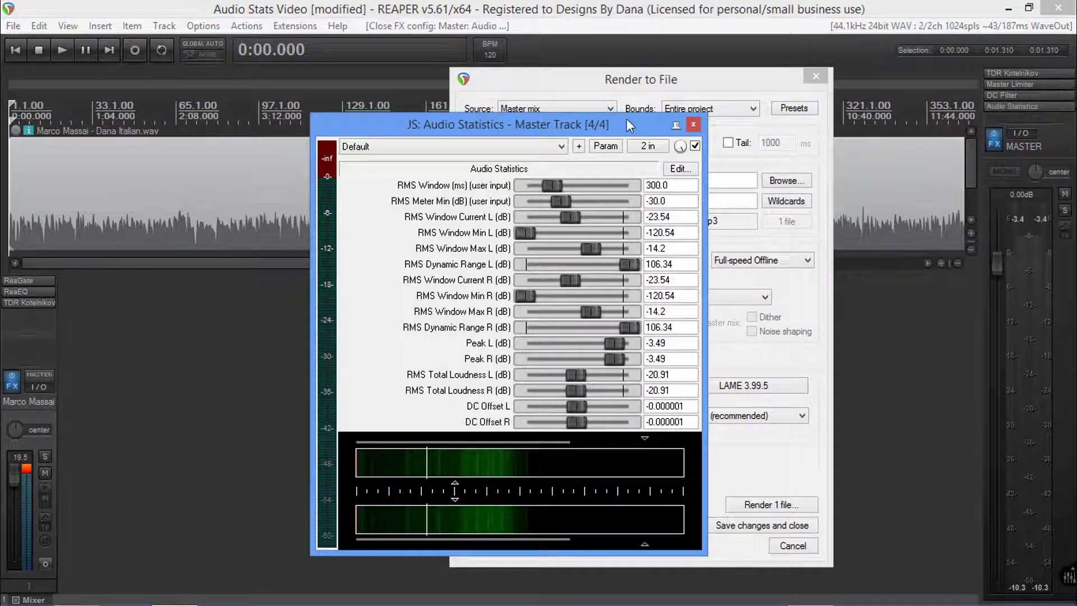
{"action": "left_click", "coordinate": [769, 505]}
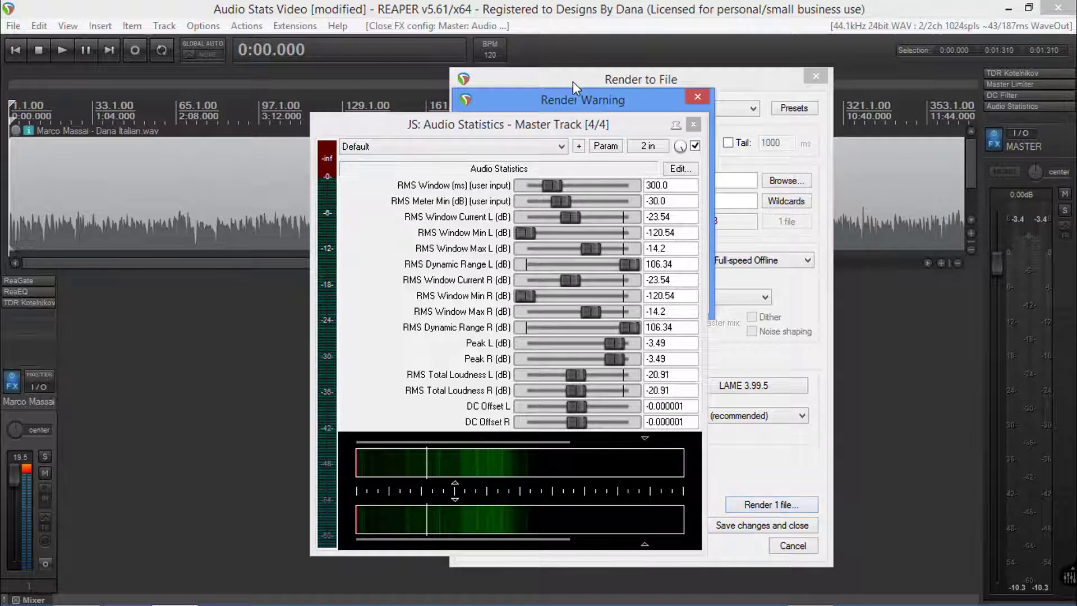
{"action": "left_click_drag", "start_coordinate": [531, 127], "coordinate": [270, 143]}
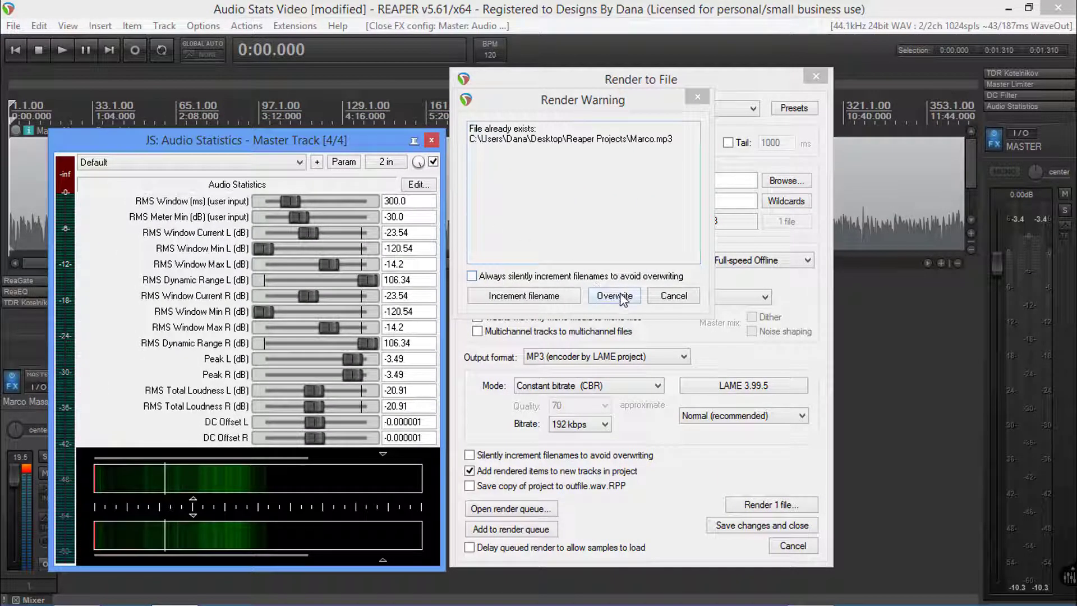
{"action": "left_click", "coordinate": [619, 297]}
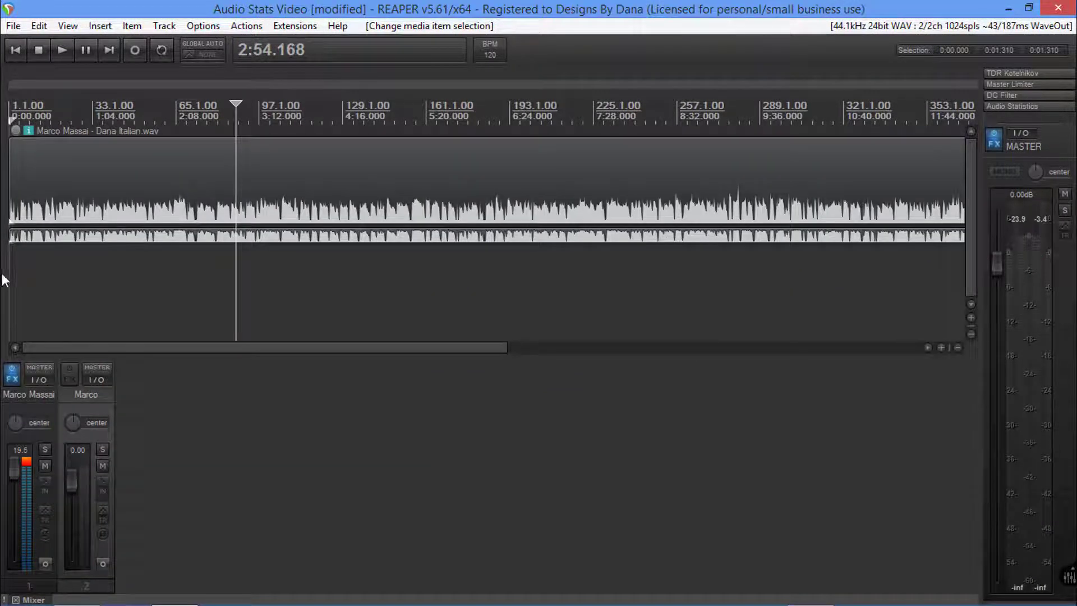
Reveal the track control panel and increase the height of the second track holding the rendered MP3.
{"action": "left_click_drag", "start_coordinate": [5, 274], "coordinate": [135, 269]}
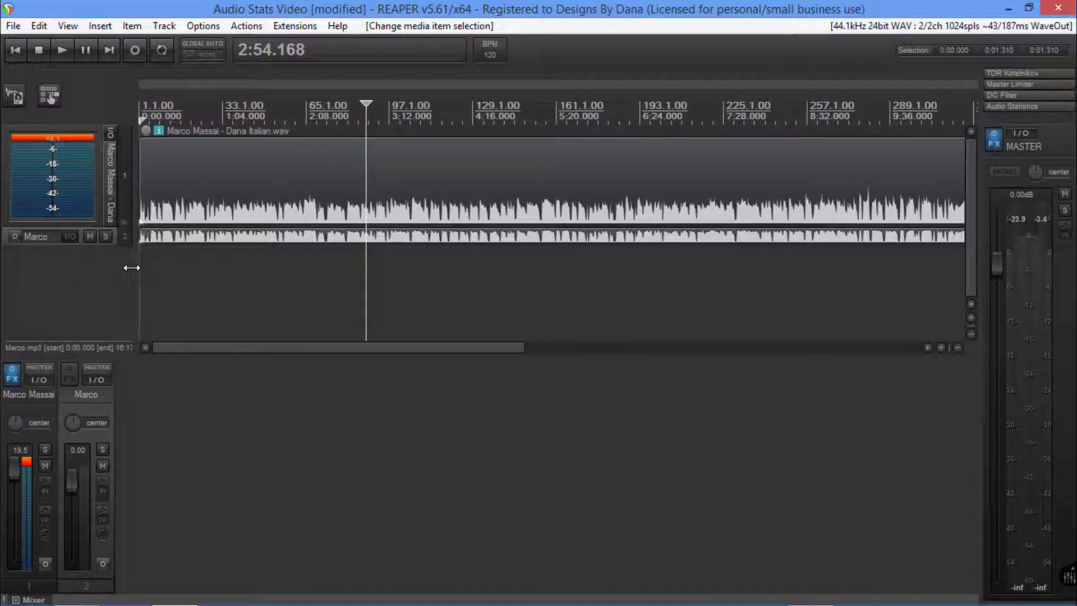
{"action": "left_click_drag", "start_coordinate": [59, 247], "coordinate": [60, 307]}
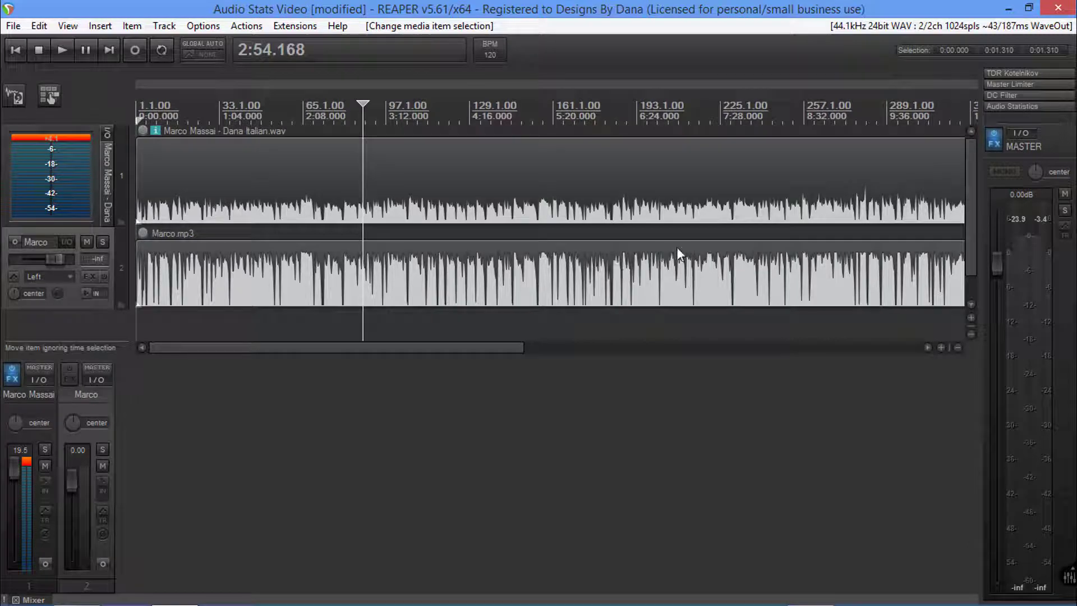
{"action": "scroll", "coordinate": [688, 238], "scroll_direction": "down", "scroll_amount": 2}
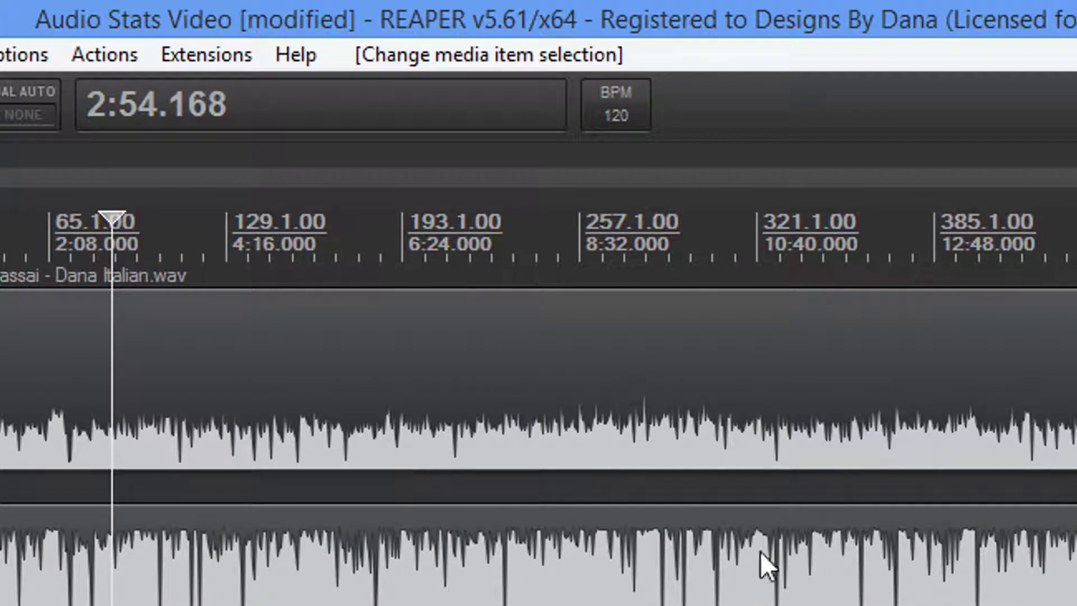
Analyze the loudness of the rendered MP3 item on the second track with the SWS Loudness tool, and close the results.
{"action": "left_click", "coordinate": [316, 558]}
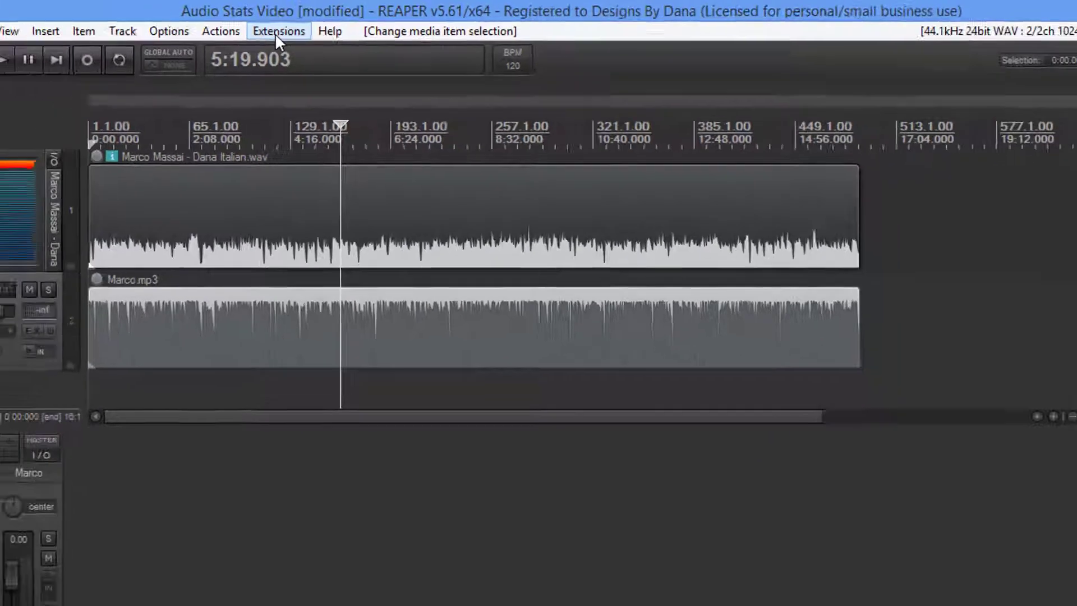
{"action": "left_click", "coordinate": [207, 54]}
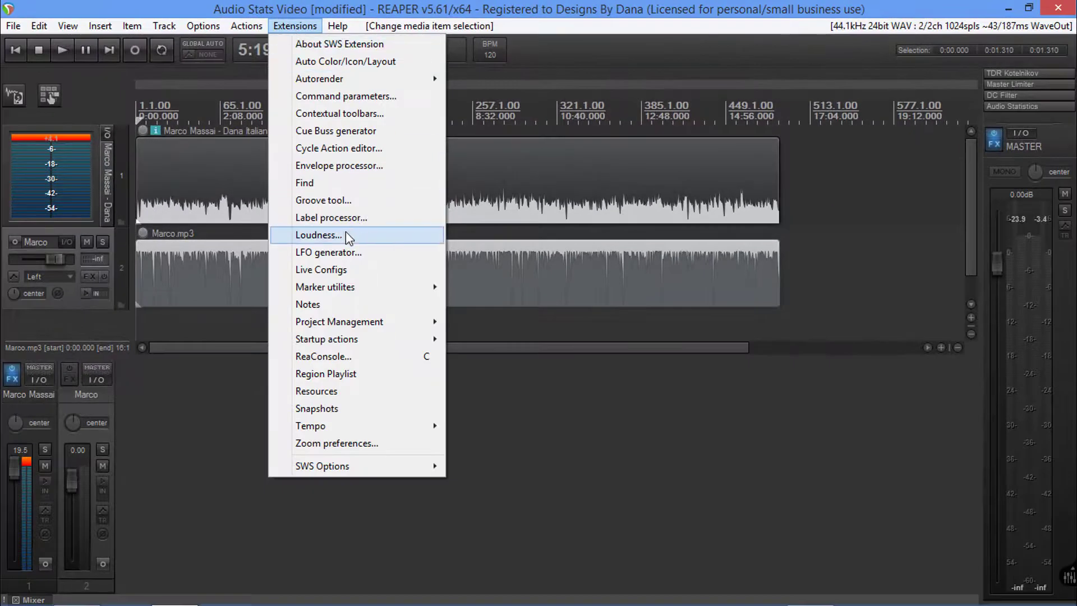
{"action": "left_click", "coordinate": [347, 235]}
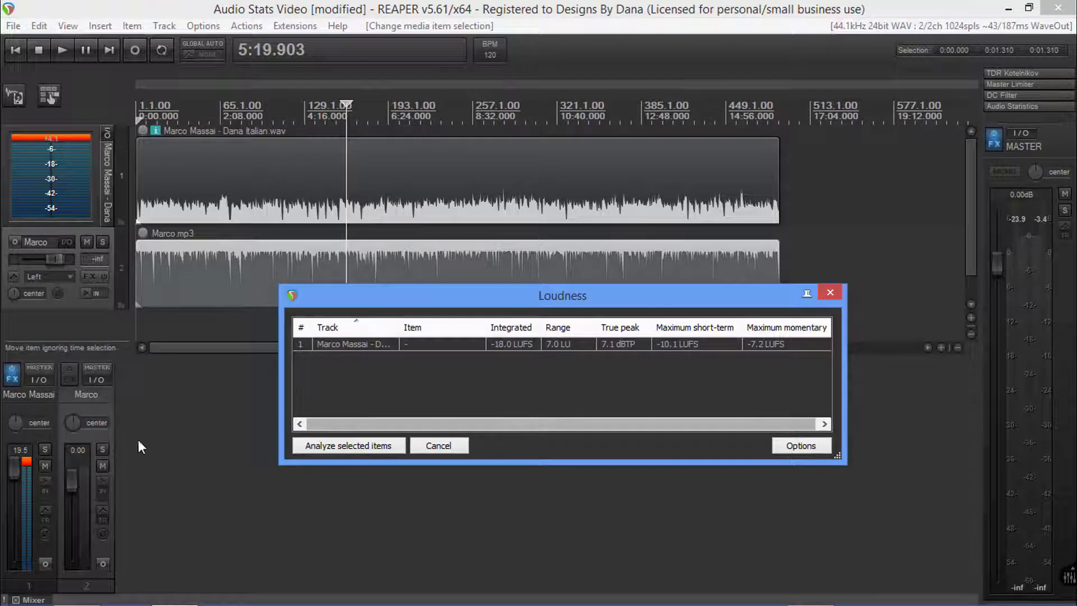
{"action": "left_click", "coordinate": [92, 409]}
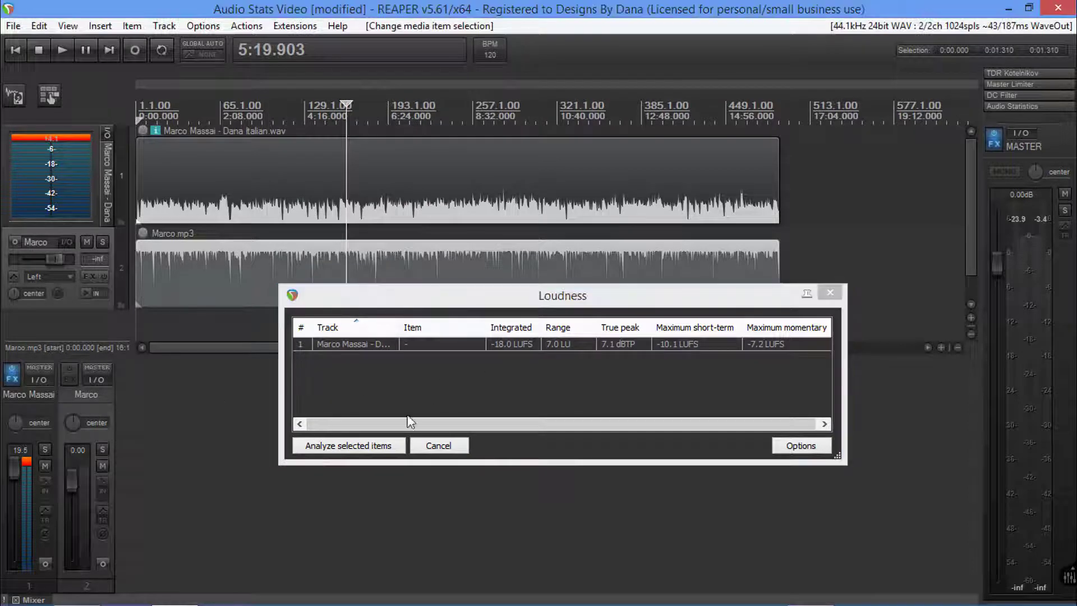
{"action": "left_click", "coordinate": [342, 446]}
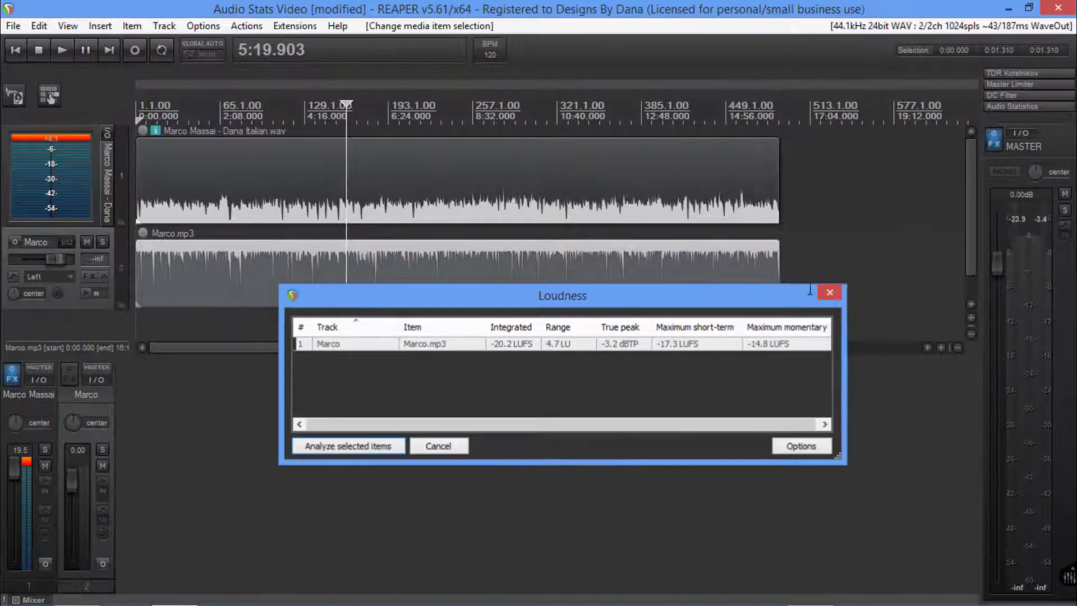
{"action": "left_click", "coordinate": [899, 261]}
Open the rendered MP3 item itself, not a copy, in the external editor Audacity.
{"action": "left_click", "coordinate": [438, 289]}
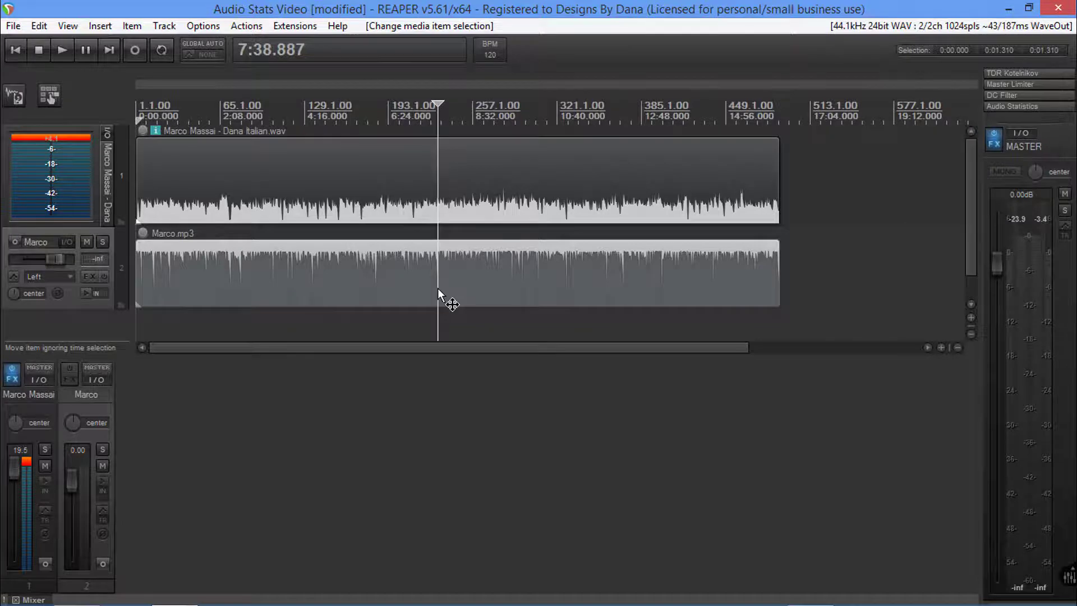
{"action": "right_click", "coordinate": [439, 289]}
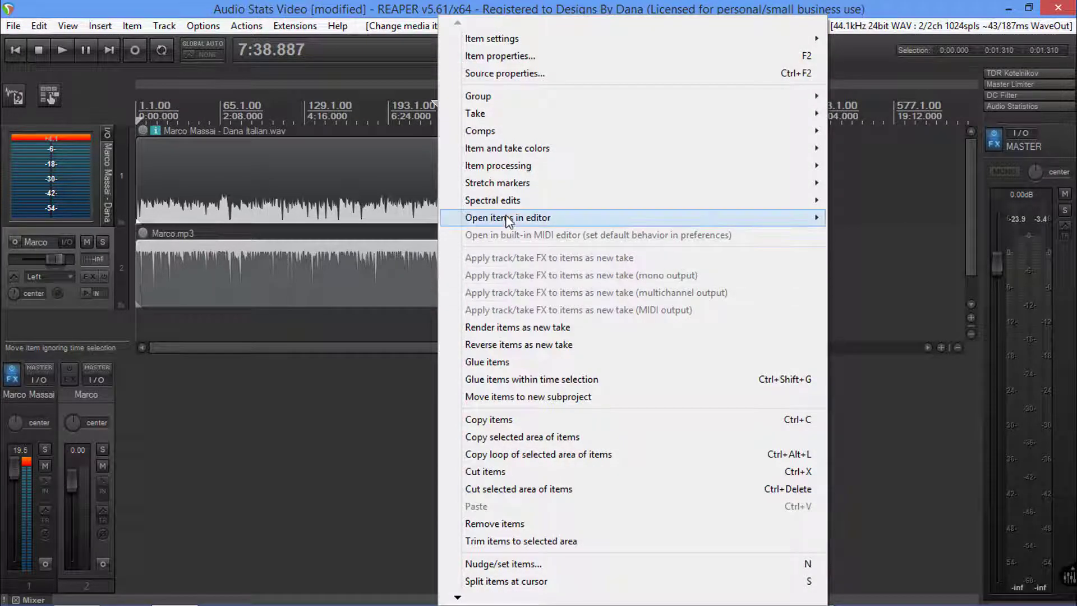
{"action": "mouse_move", "coordinate": [483, 218]}
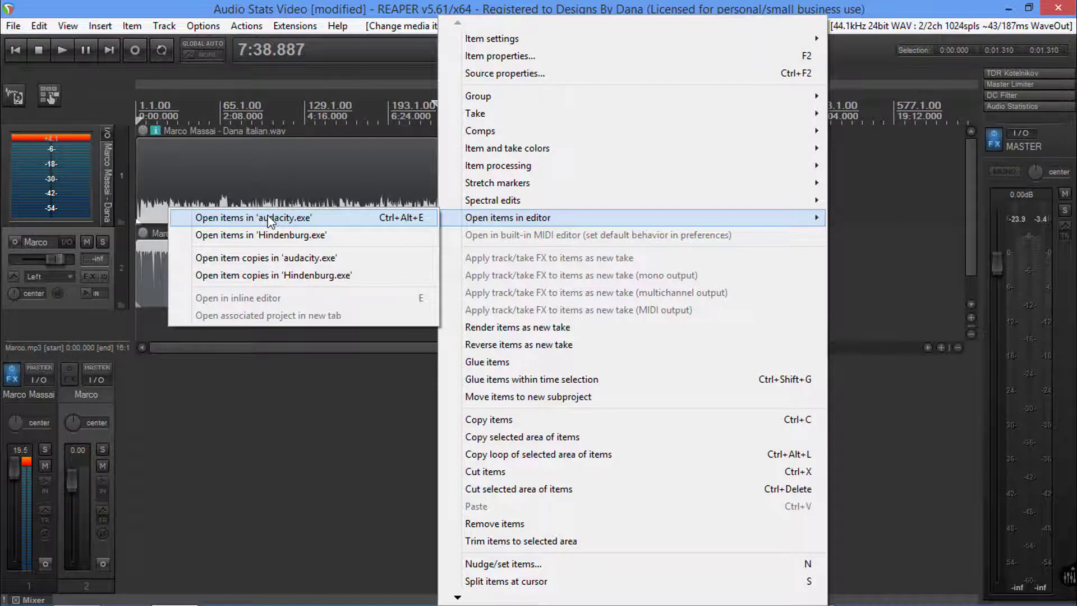
{"action": "left_click", "coordinate": [371, 220]}
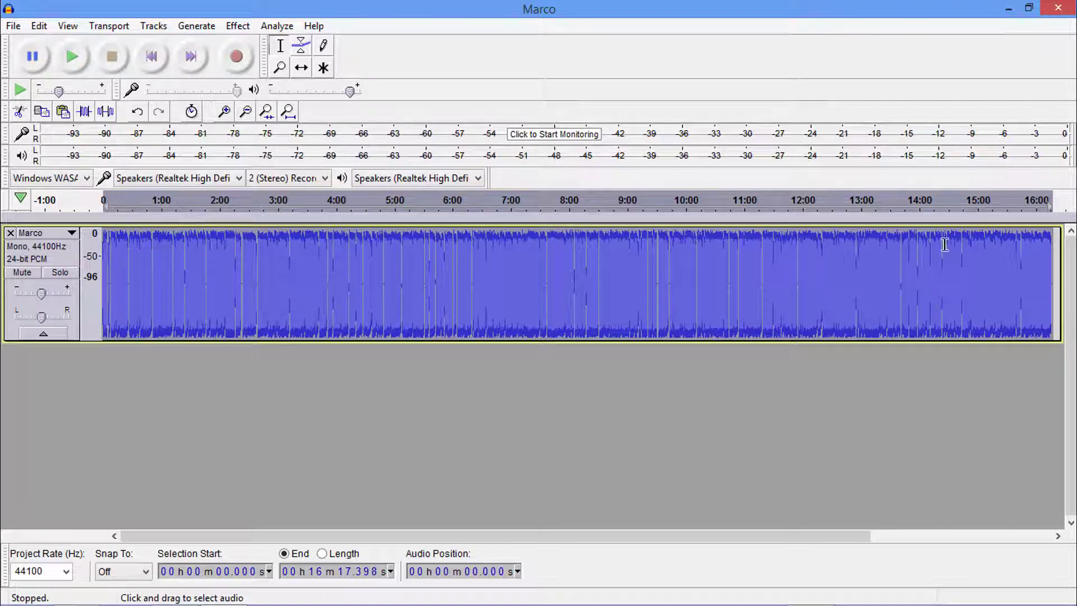
Run the ACX Check on the first half of the recording, from the start to about 8:04, and dismiss the report.
{"action": "left_click", "coordinate": [573, 238]}
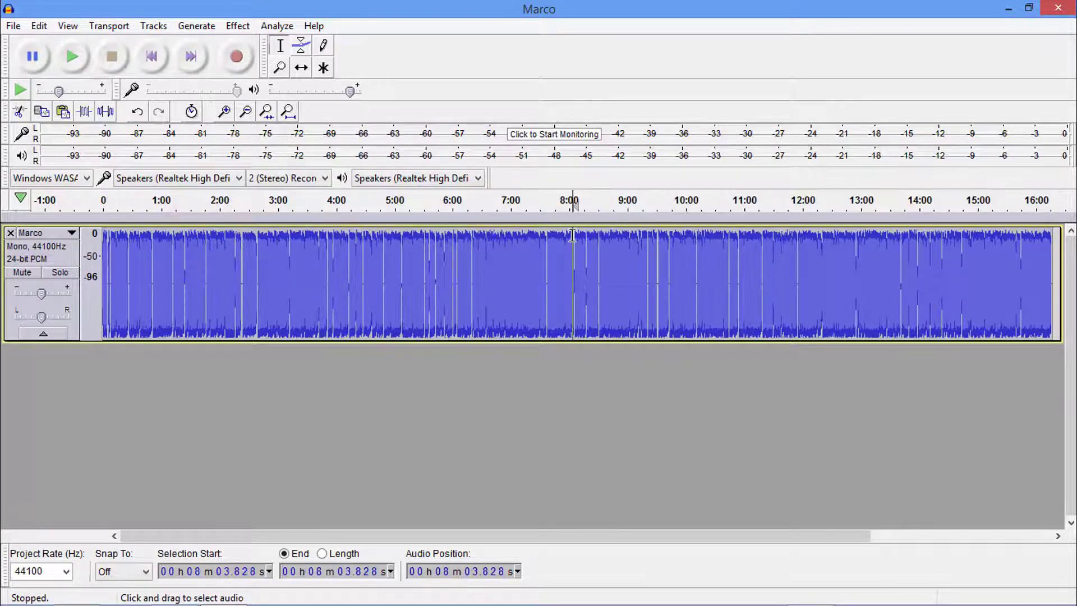
{"action": "left_click_drag", "start_coordinate": [560, 240], "coordinate": [90, 275]}
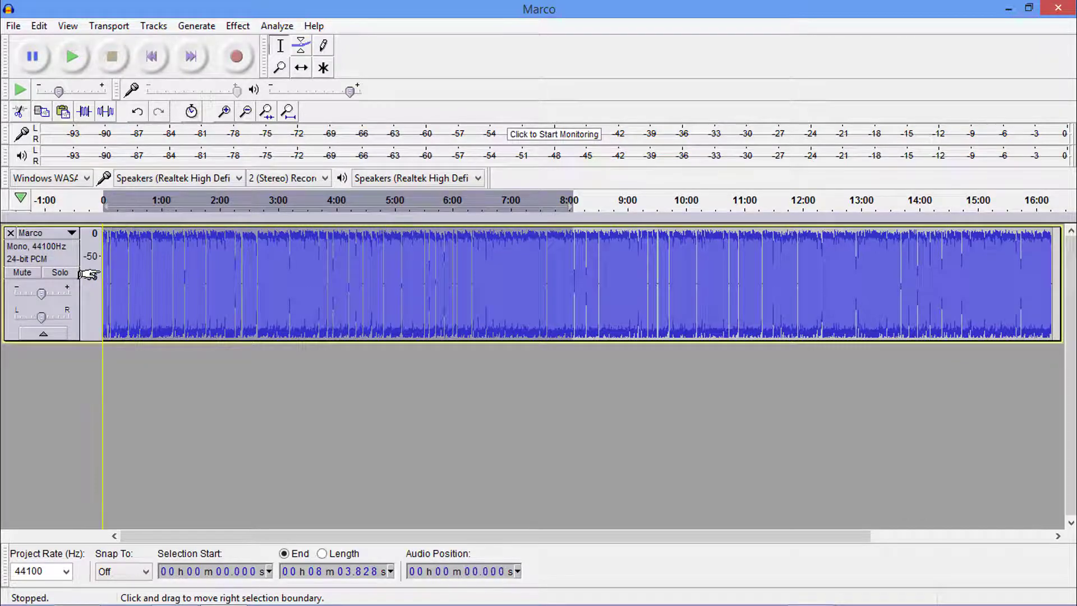
{"action": "left_click", "coordinate": [277, 26]}
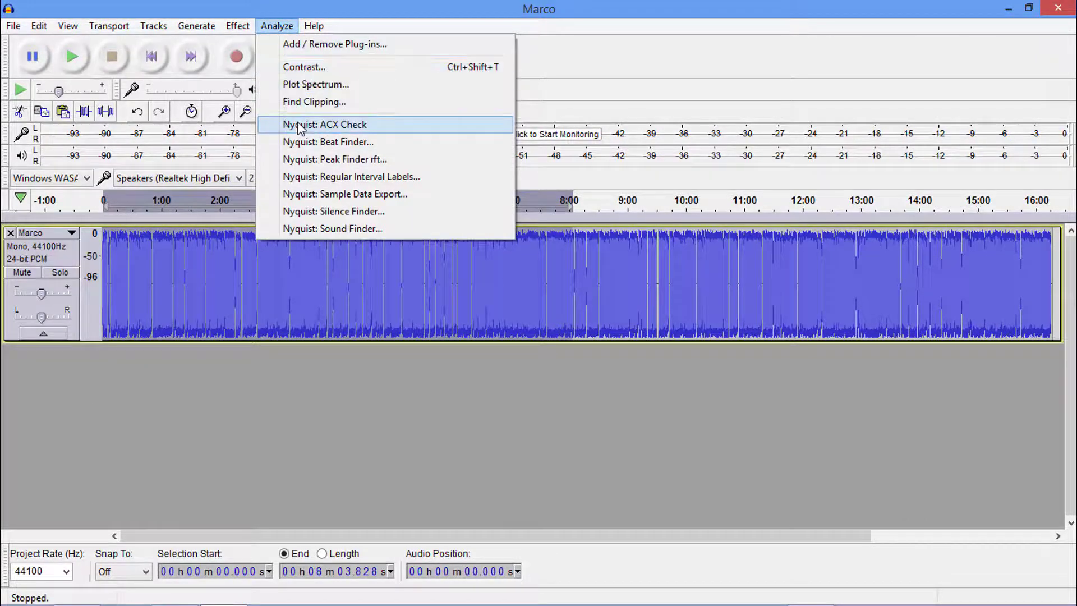
{"action": "left_click", "coordinate": [342, 126]}
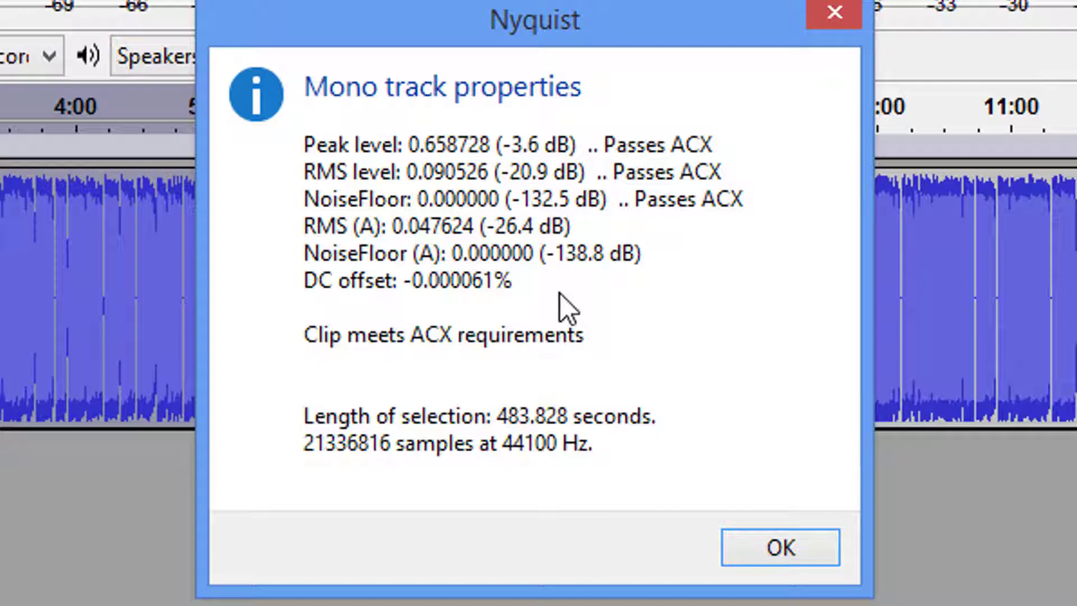
{"action": "left_click", "coordinate": [774, 547]}
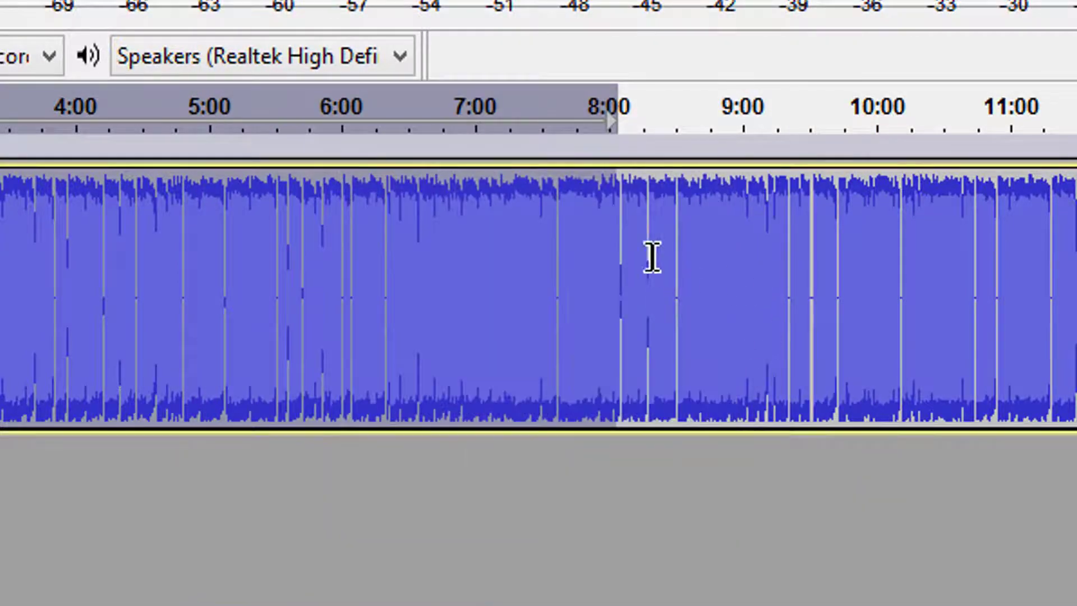
Repeat the ACX Check on the second half of the recording, from about 8:06 to the end, and dismiss the report.
{"action": "left_click", "coordinate": [622, 233]}
{"action": "left_click_drag", "start_coordinate": [621, 234], "coordinate": [1074, 242]}
{"action": "key", "text": "ctrl+r"}
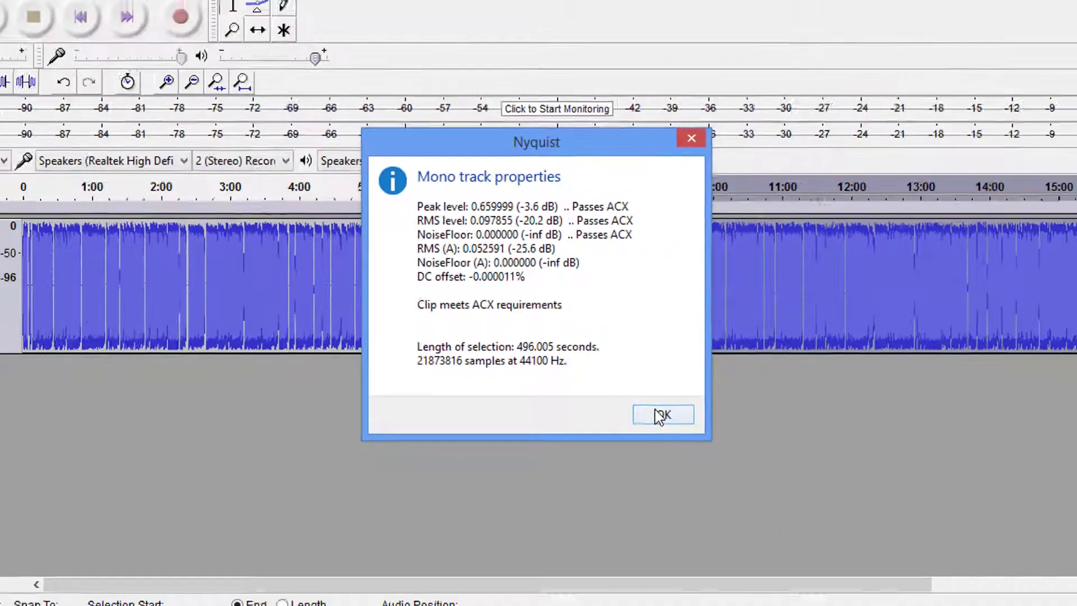
{"action": "left_click", "coordinate": [771, 543]}
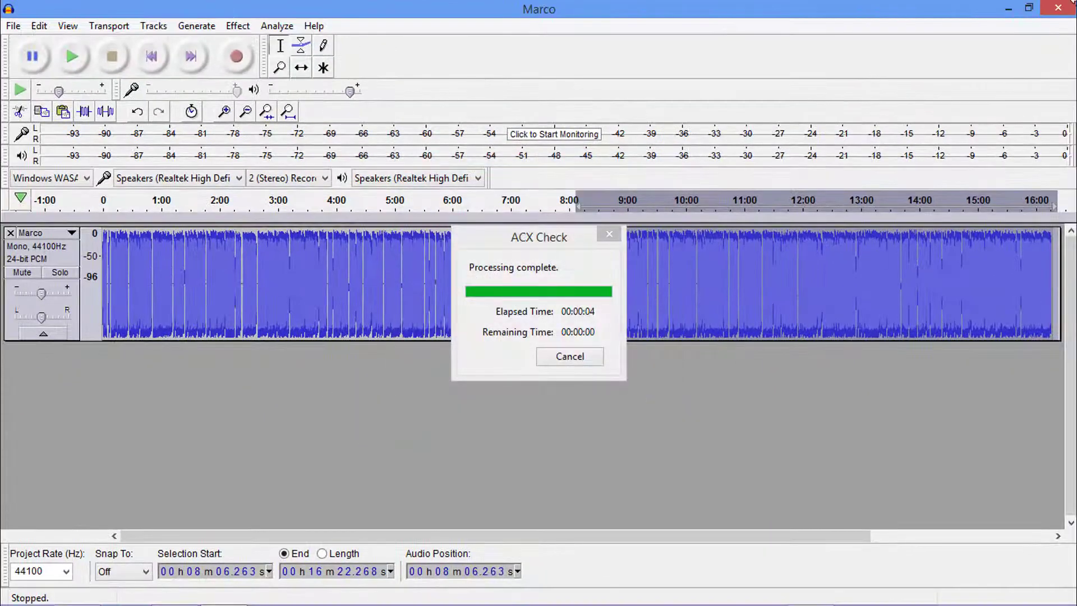
Close Audacity without saving the project, and open the master track's Audio Statistics in REAPER.
{"action": "left_click", "coordinate": [1058, 14]}
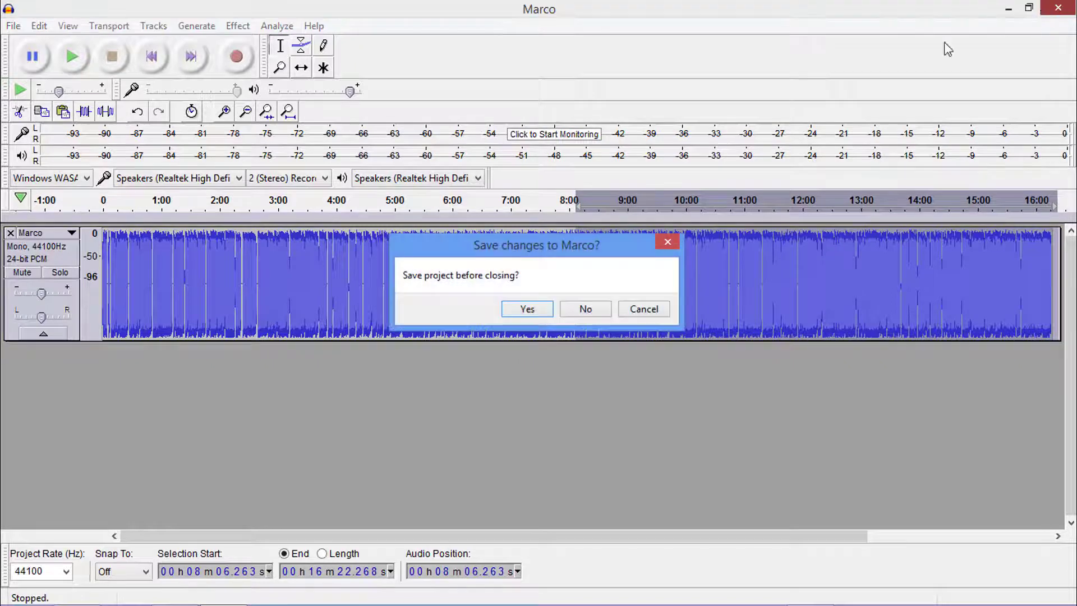
{"action": "left_click", "coordinate": [584, 310]}
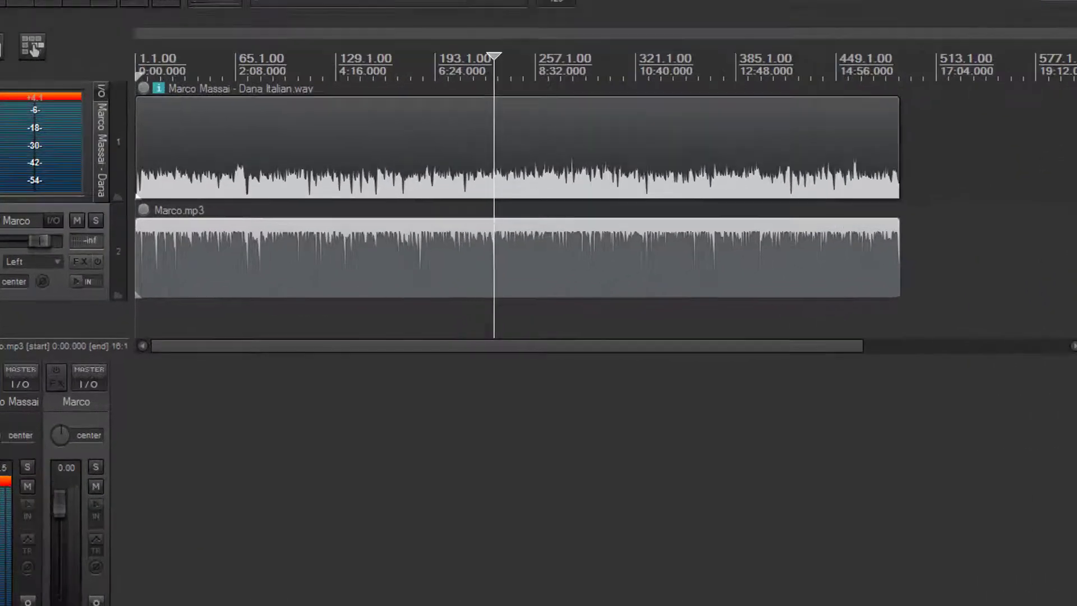
{"action": "left_click", "coordinate": [1006, 107]}
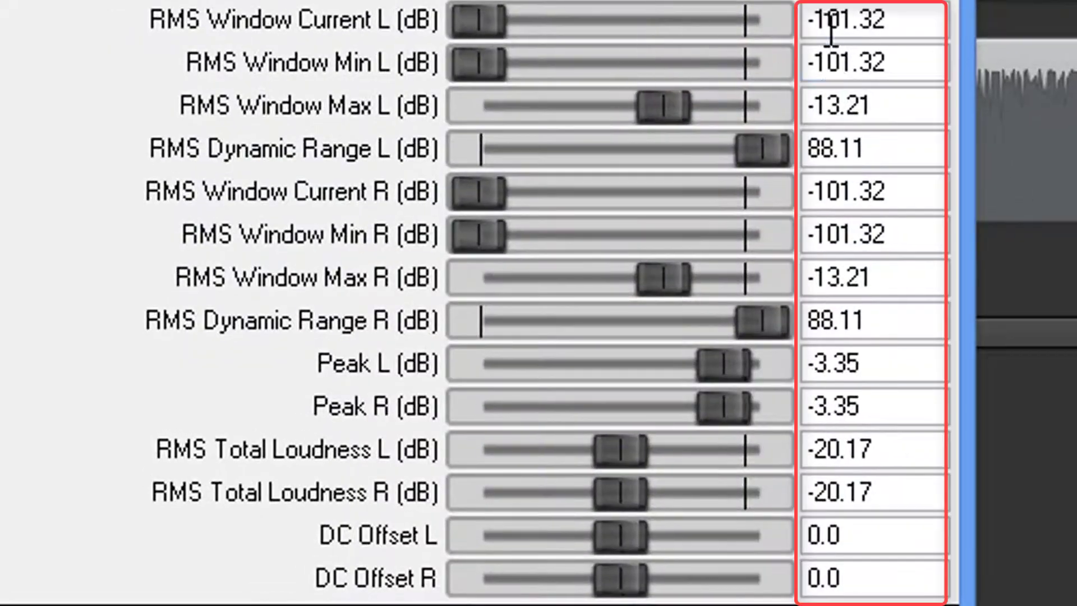